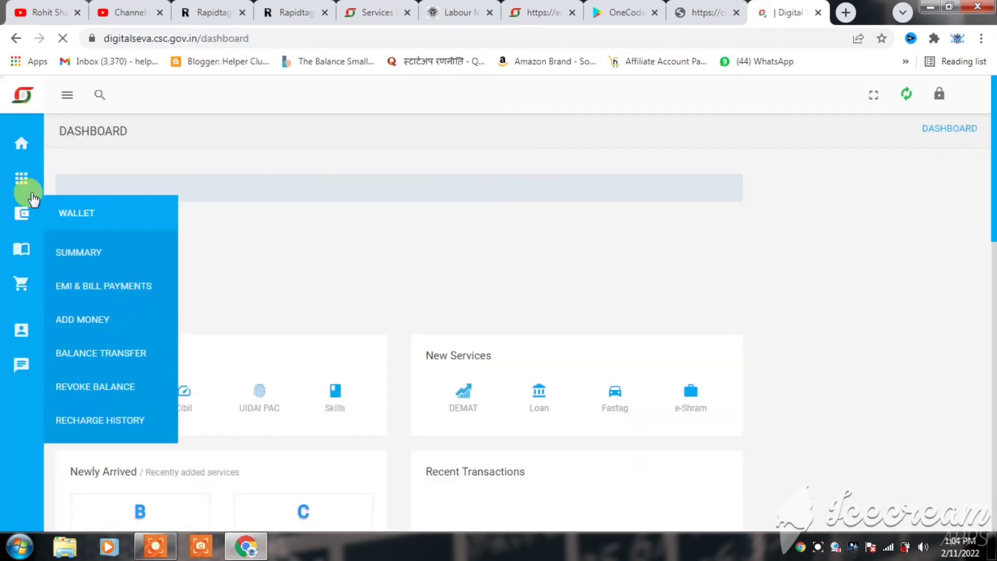
Step: Search the CSC services for 'labo' and launch the UP Building Labour Registration service
mouse_move(22, 182)
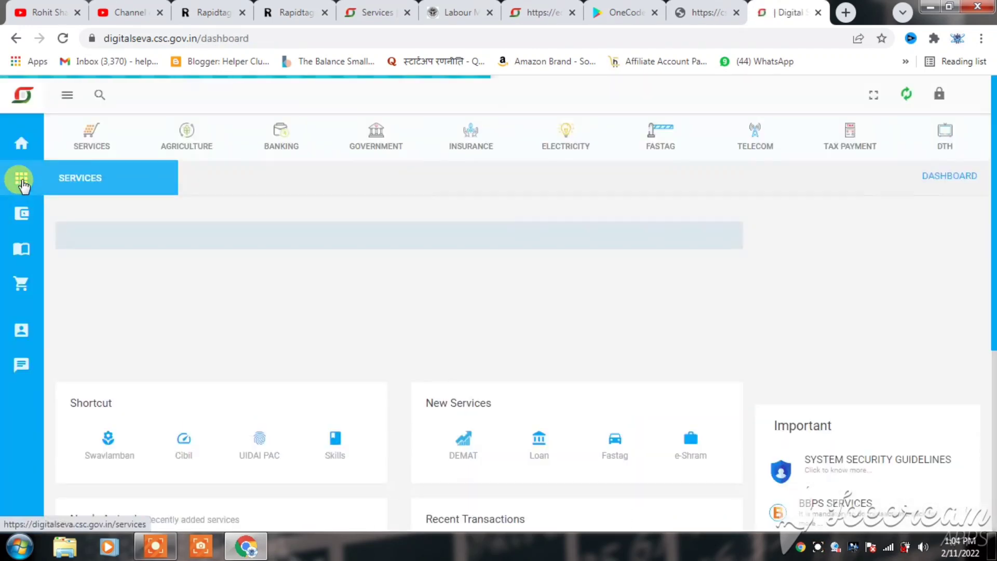
left_click(21, 181)
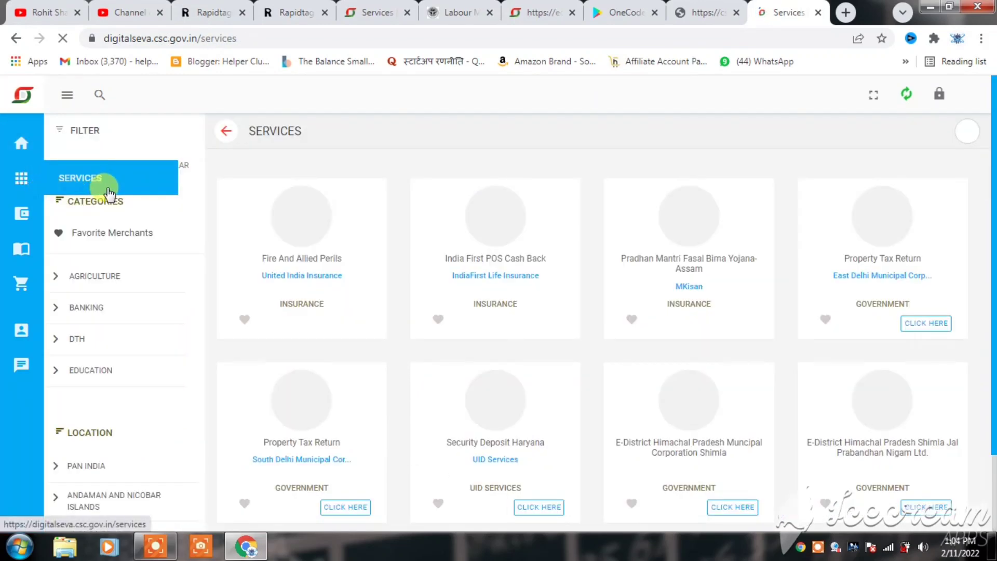
left_click(962, 180)
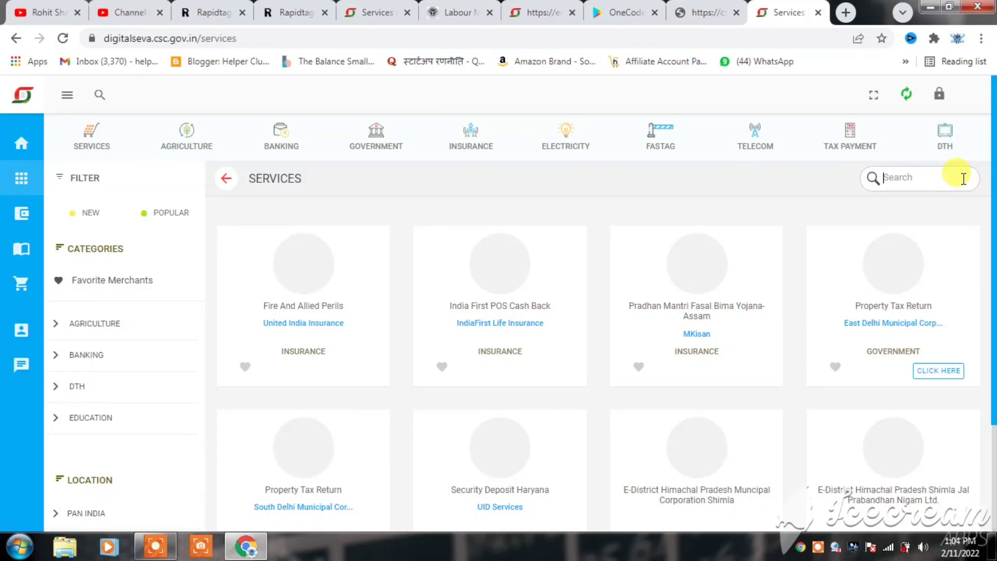
type("labo")
left_click_drag(994, 237, 993, 351)
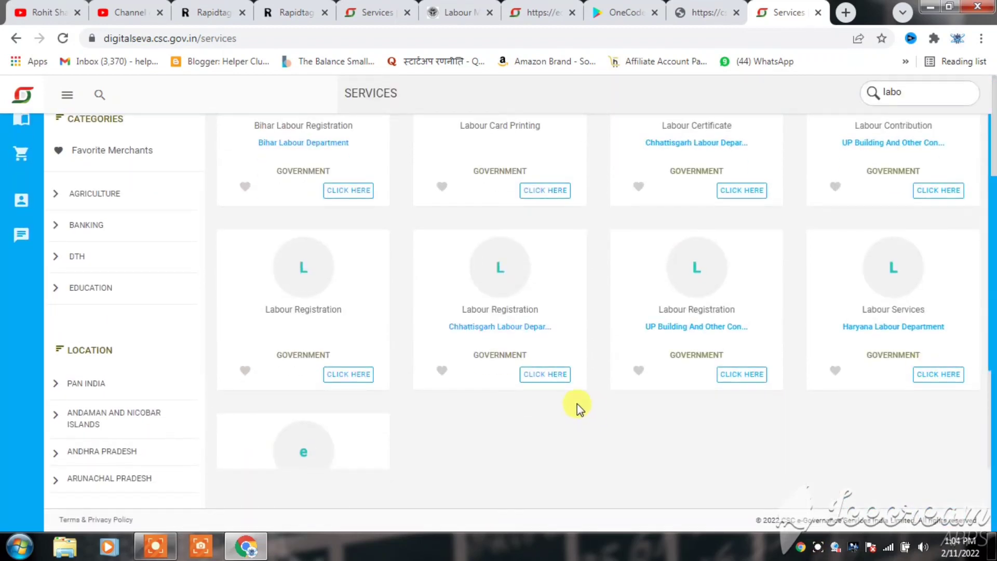
left_click(741, 375)
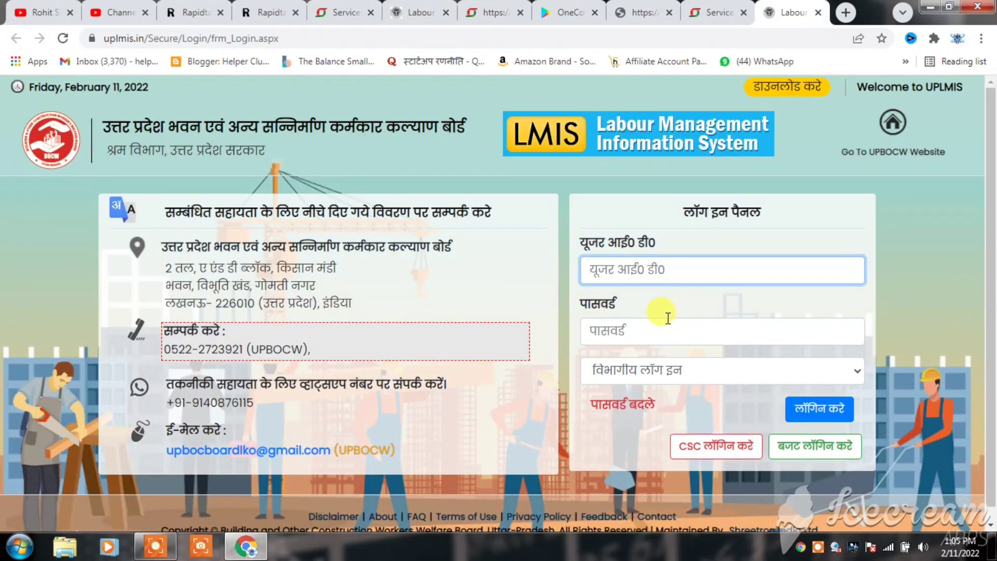
Step: Log in to UPLMIS as a CSC user and open श्रमिक पंजीयन (worker registration)
left_click(716, 447)
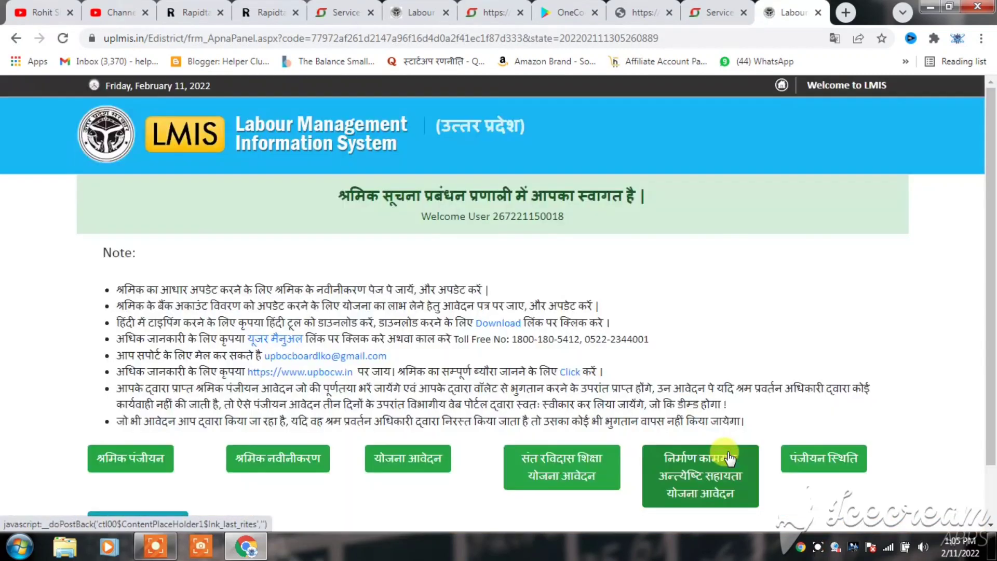
scroll(622, 435, "down", 1)
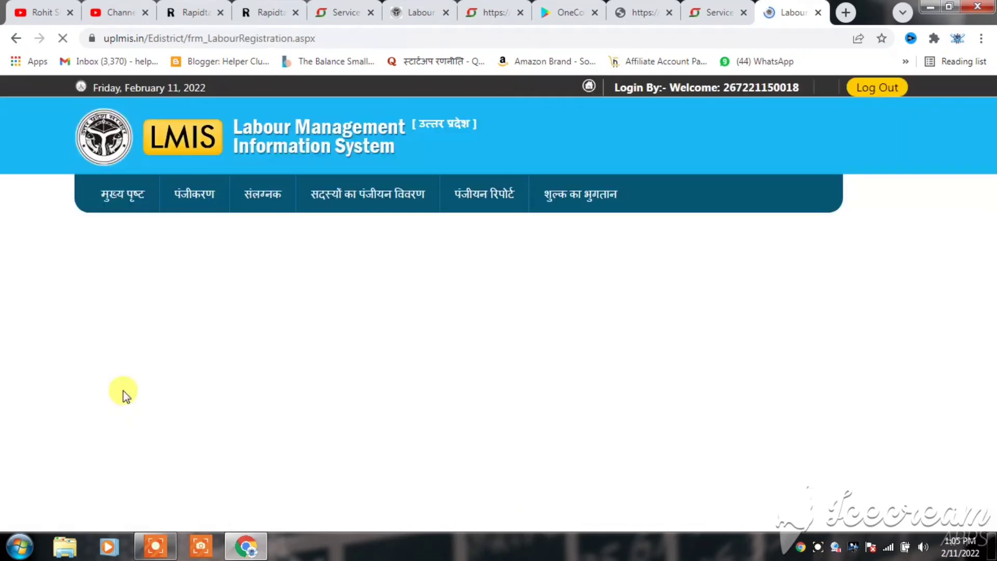
Step: Send an OTP to the worker's mobile number and verify it with the received code
left_click(173, 338)
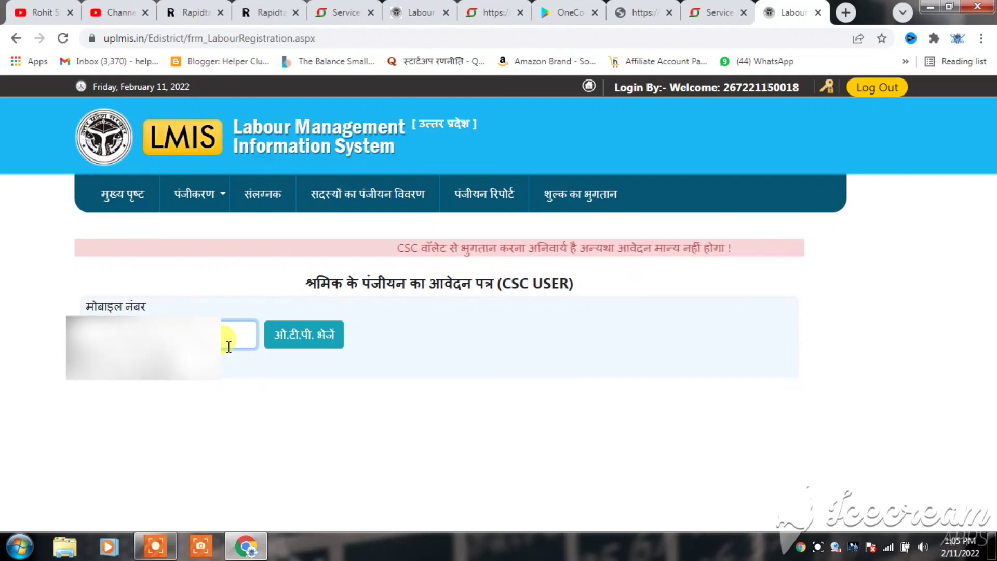
left_click(307, 335)
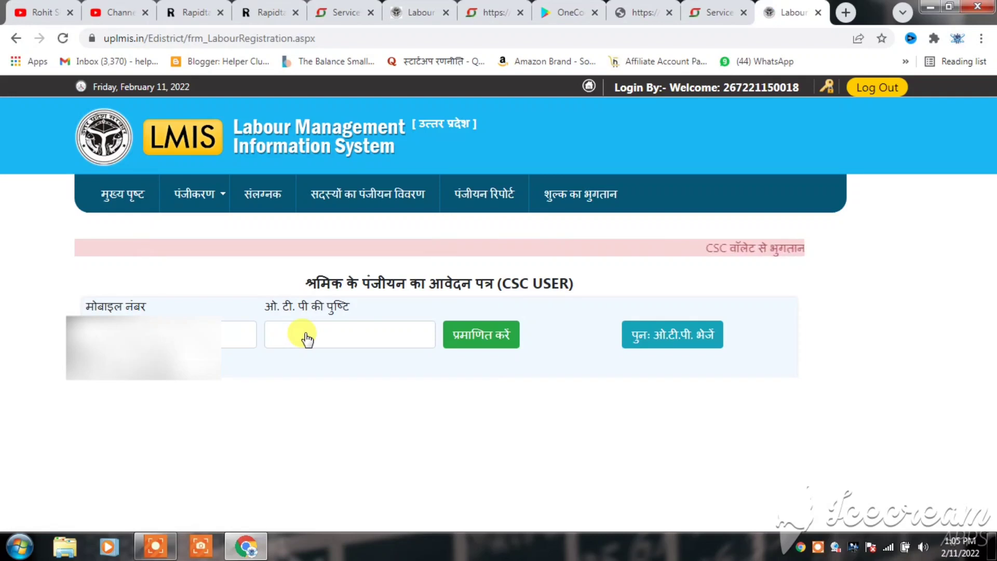
left_click(306, 335)
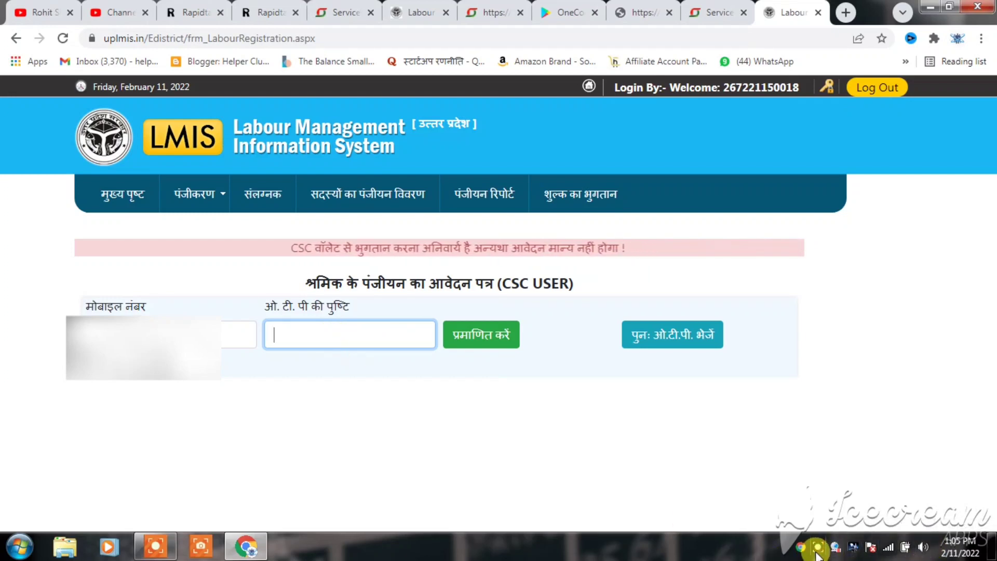
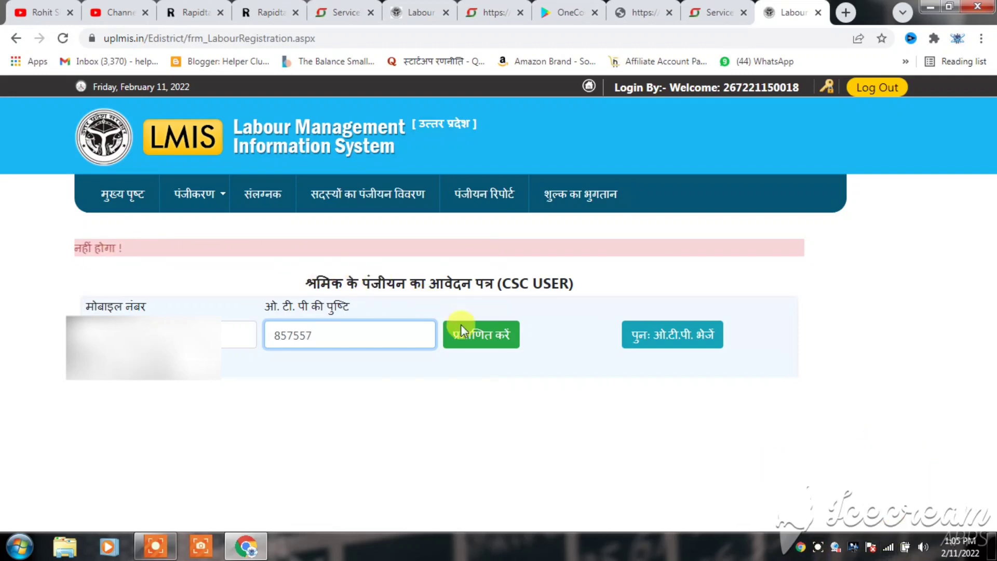
left_click(481, 337)
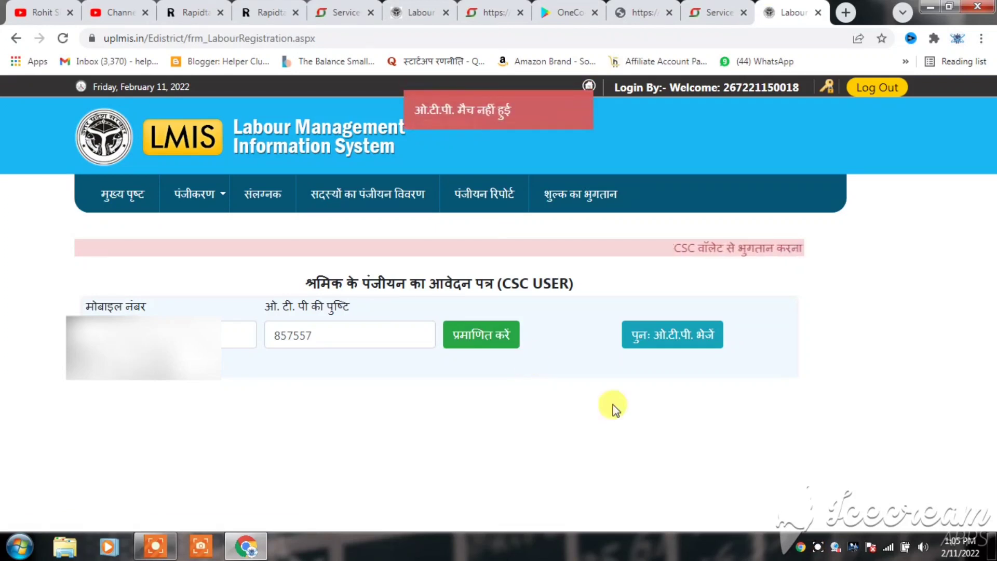
left_click(817, 548)
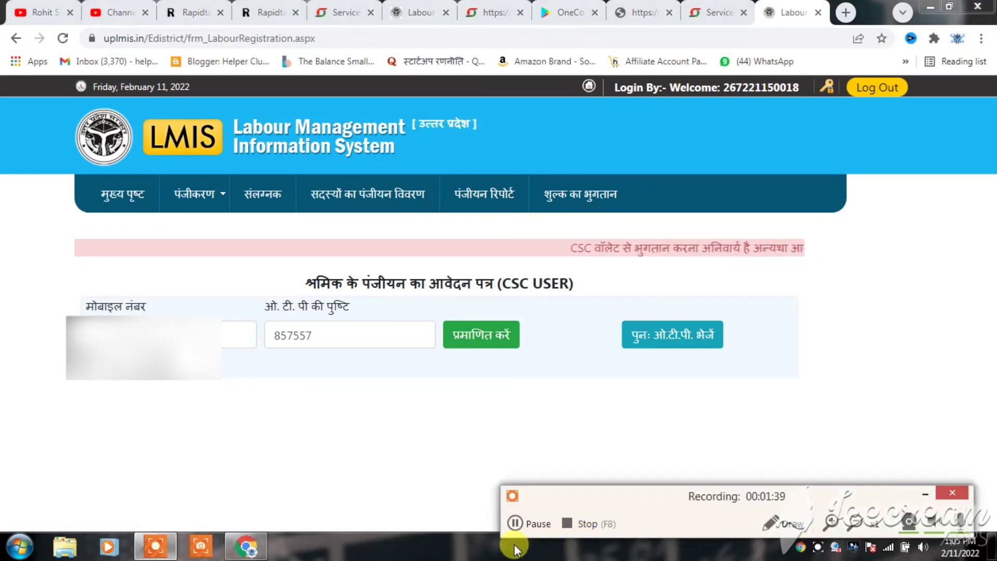
left_click(535, 524)
left_click(490, 344)
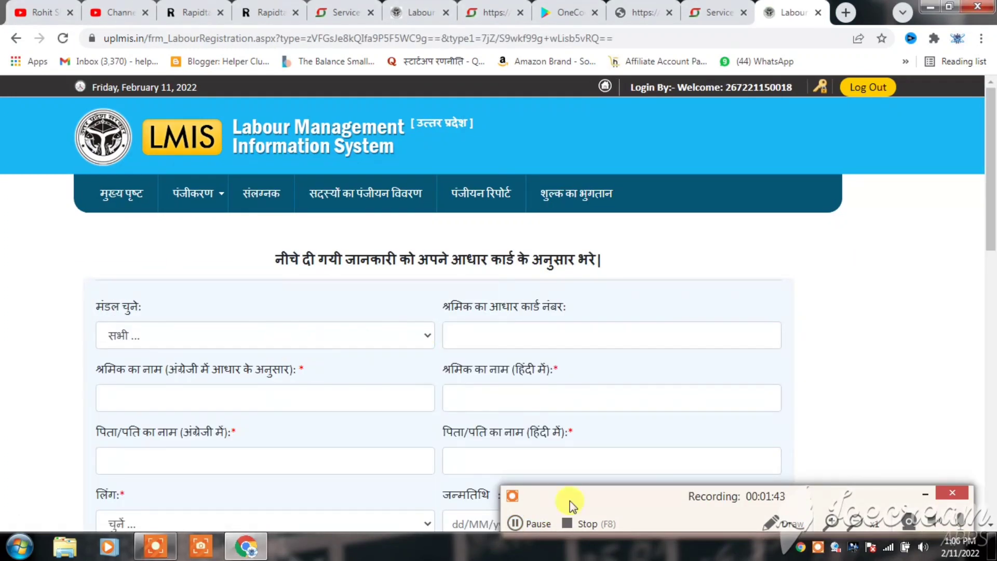
Step: Select the आगरा division on the worker details form
left_click(928, 494)
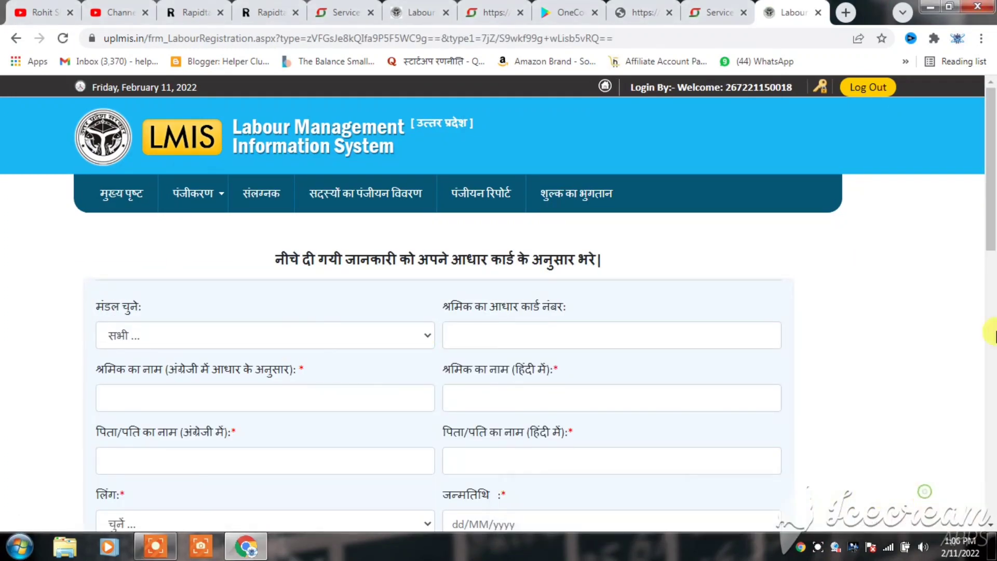
left_click_drag(992, 254, 991, 298)
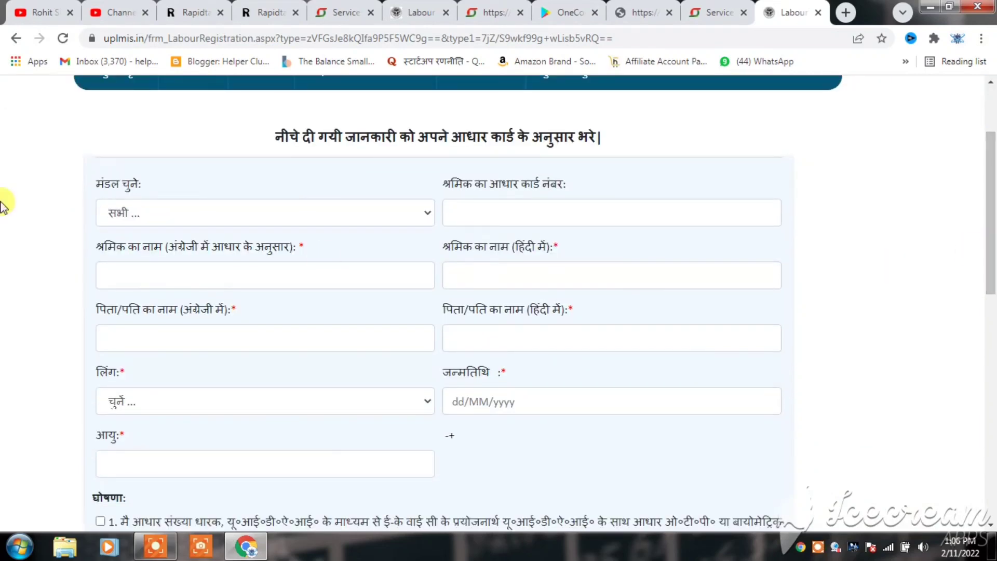
left_click(260, 214)
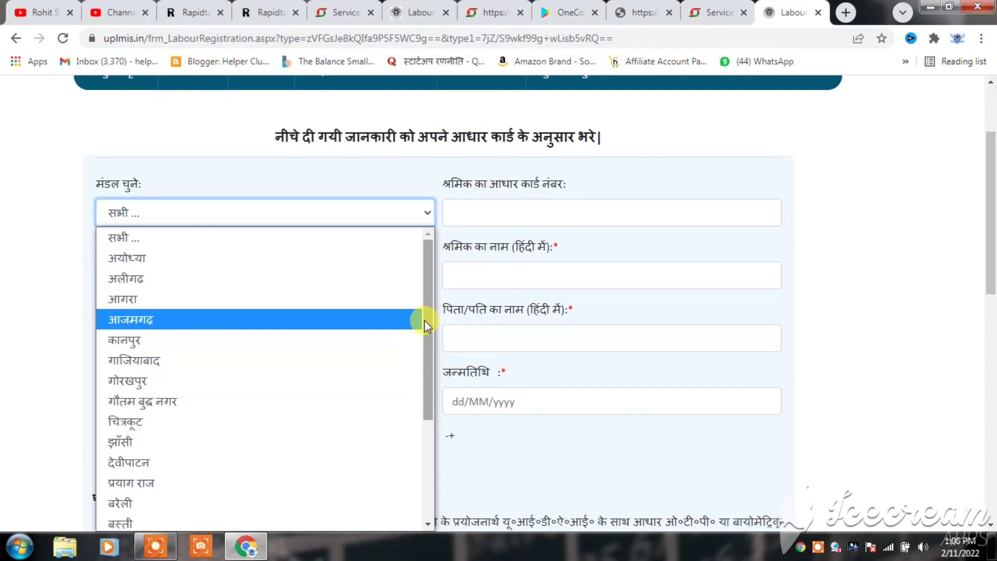
left_click(413, 300)
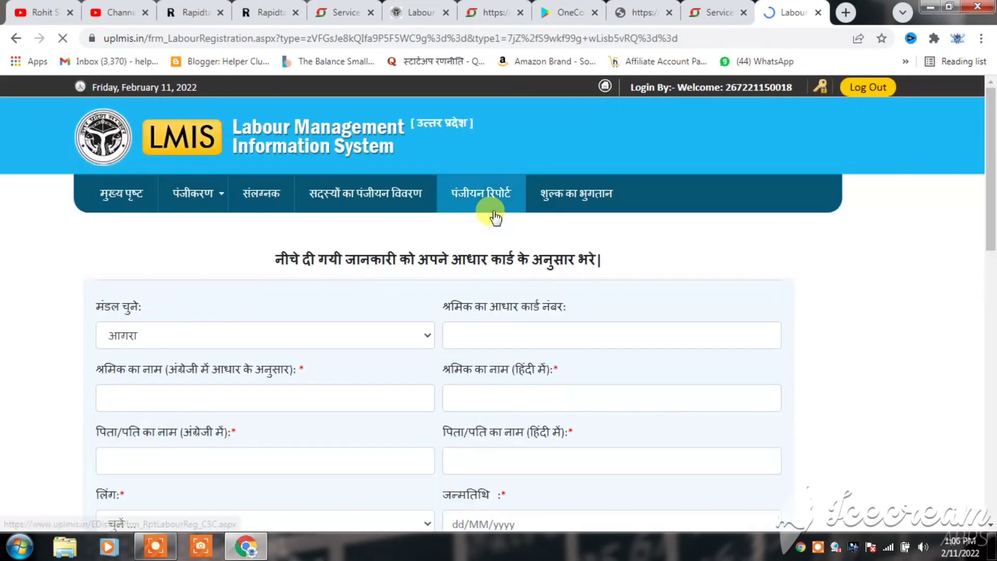
scroll(992, 229, "down", 3)
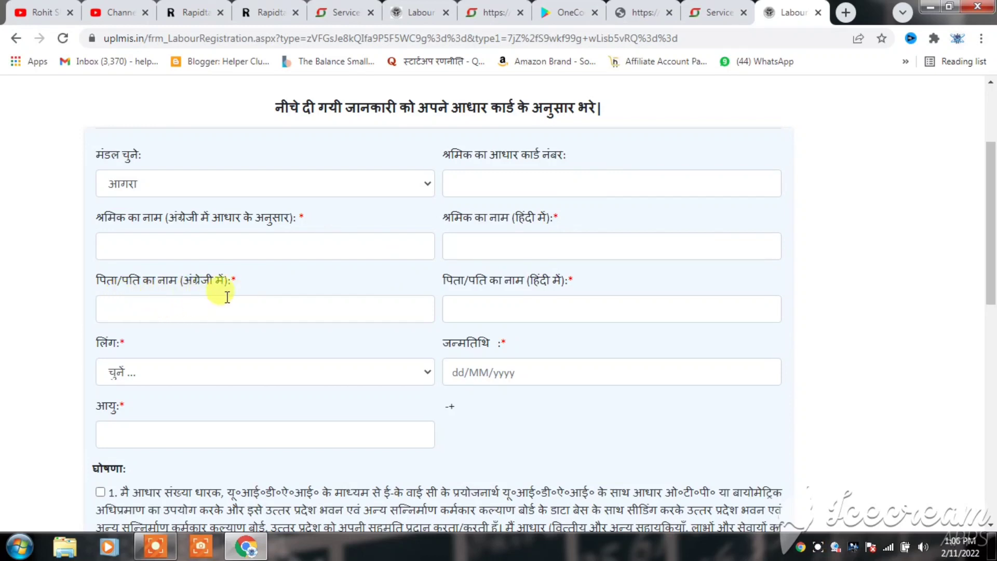
Step: Enter the worker's English name and Aadhaar number, leaving gender unselected
left_click(245, 248)
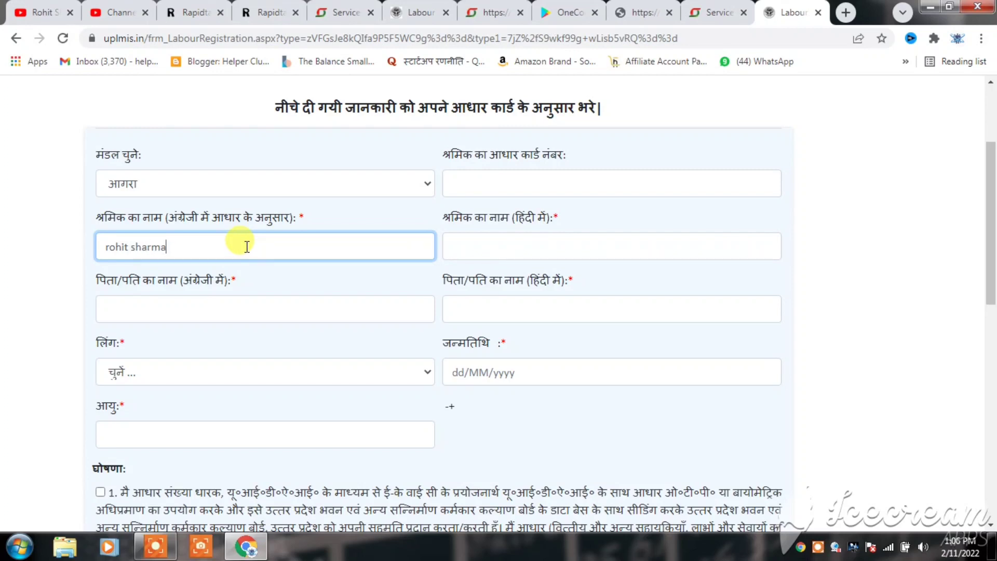
left_click(267, 292)
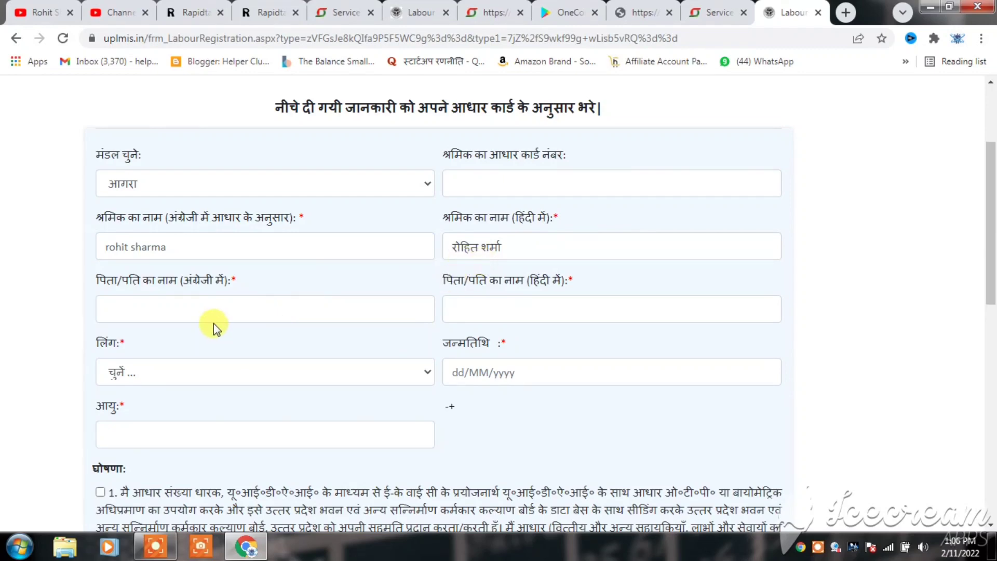
left_click_drag(991, 294, 992, 338)
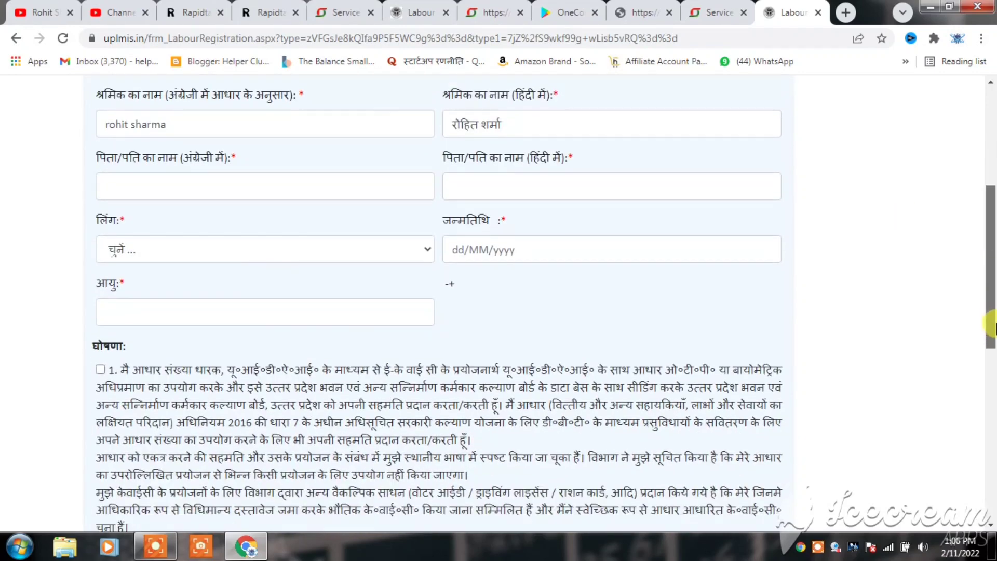
left_click(224, 246)
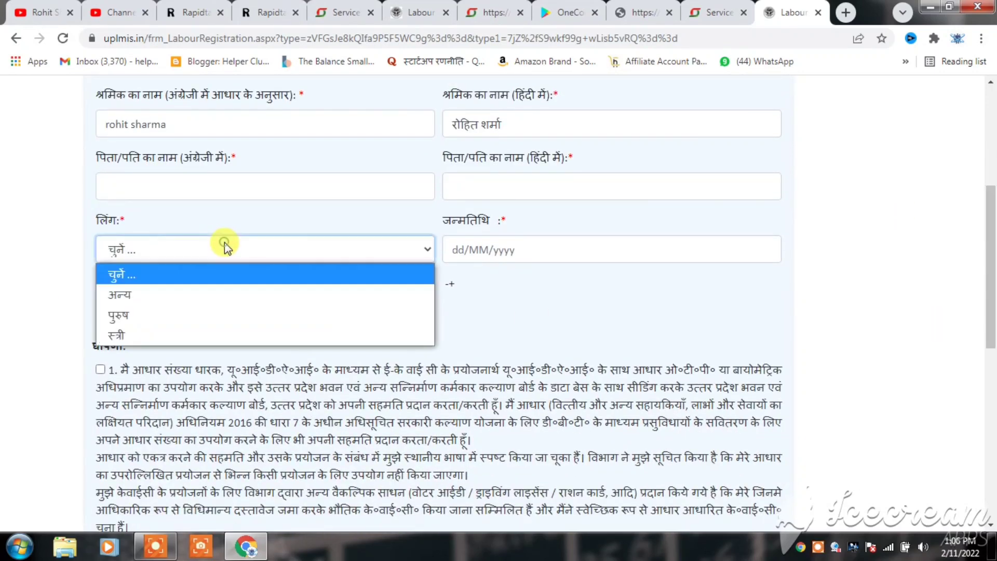
left_click(224, 247)
left_click_drag(991, 265, 992, 328)
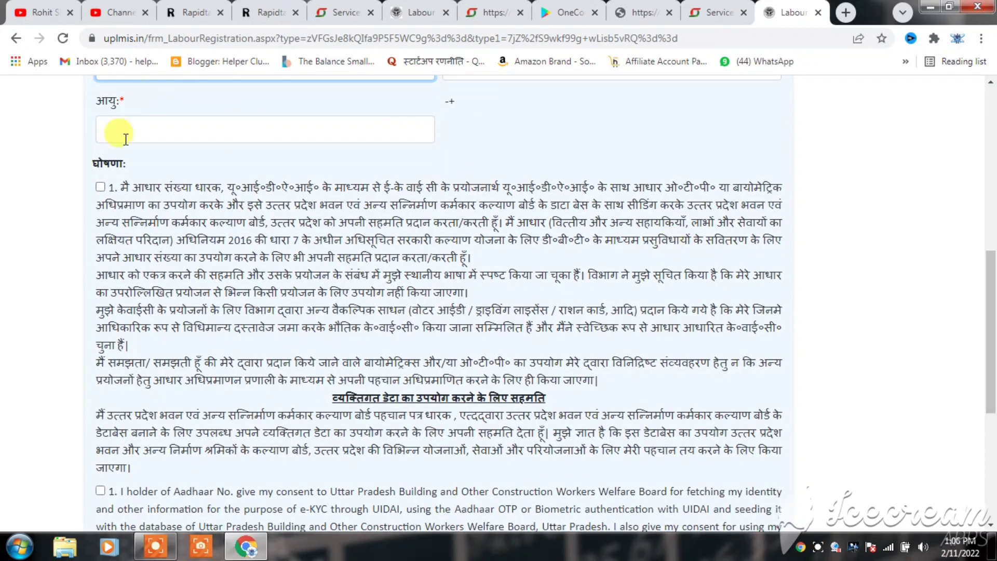
Step: Tick the Hindi and English Aadhaar consent declarations and submit आधार सत्यापन
left_click(100, 187)
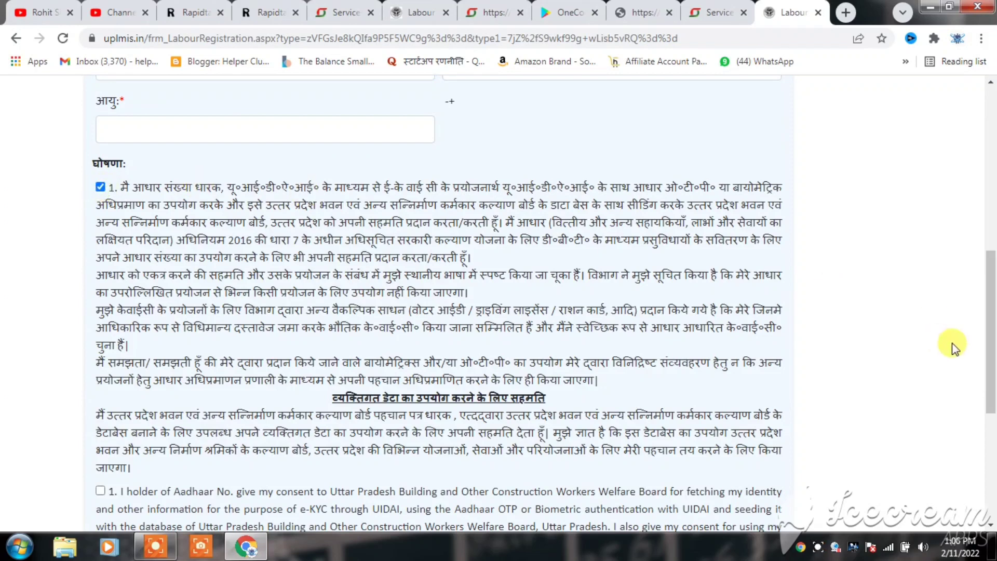
left_click_drag(991, 358, 992, 465)
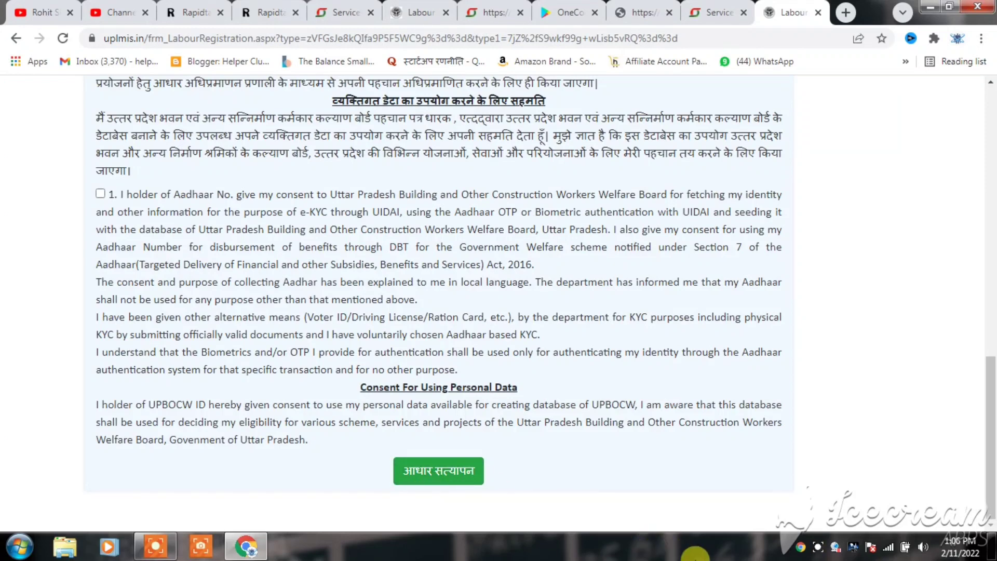
left_click(816, 548)
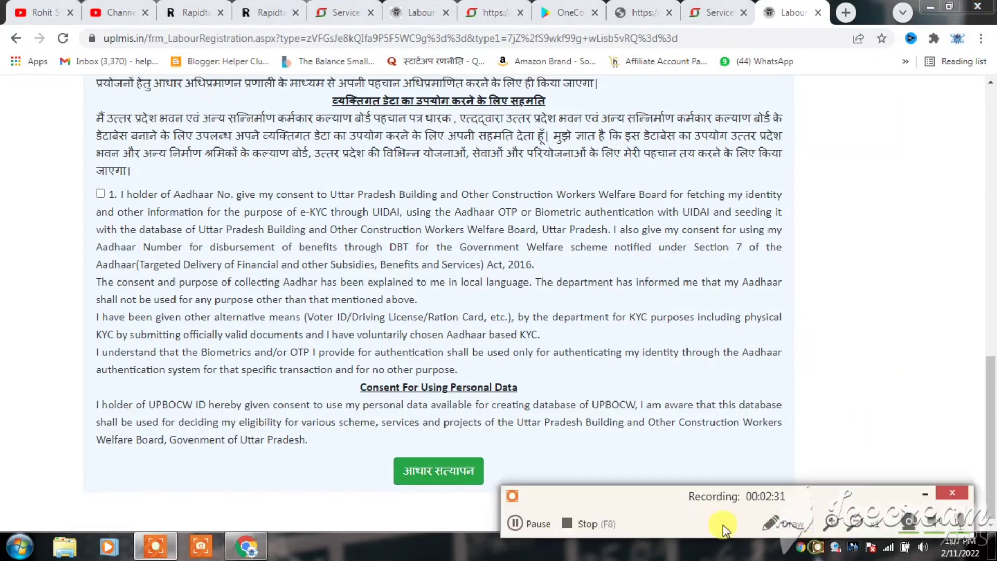
left_click(532, 519)
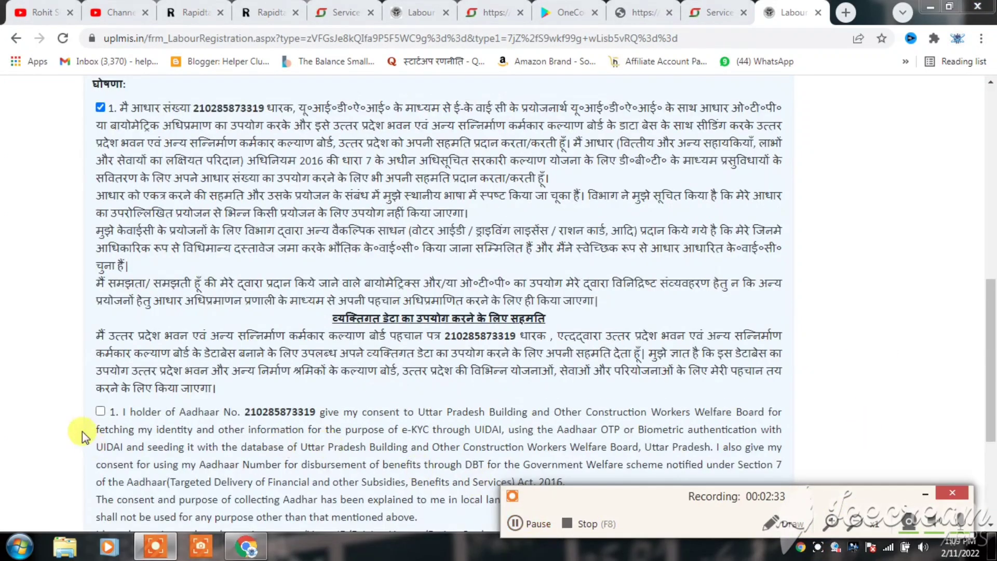
left_click(101, 412)
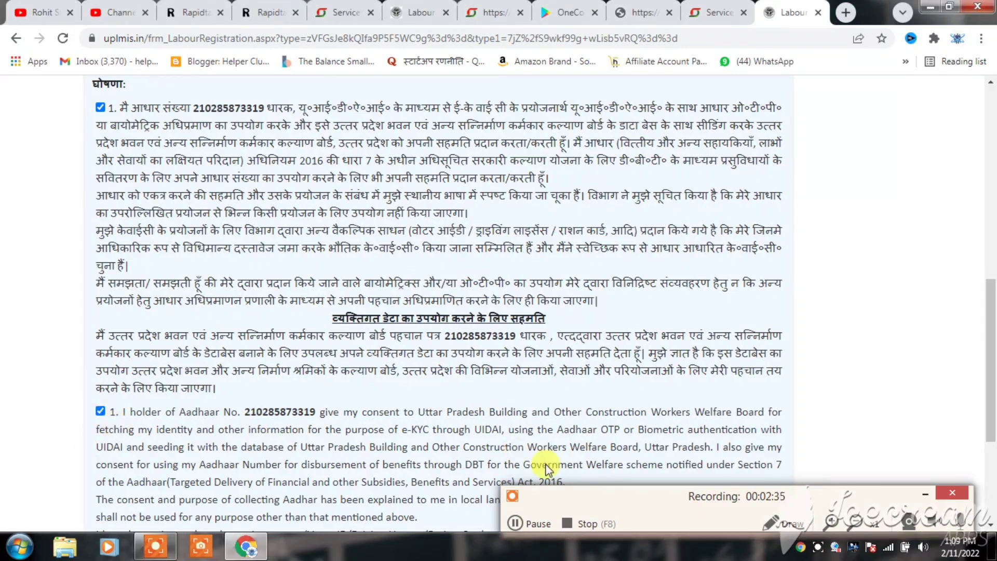
scroll(546, 468, "down", 3)
scroll(381, 417, "down", 2)
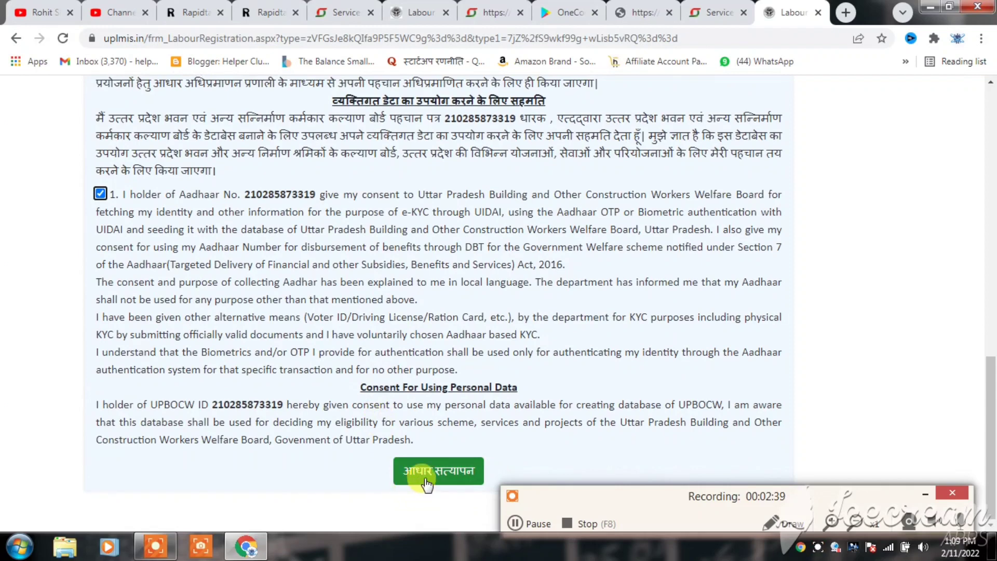
left_click(427, 477)
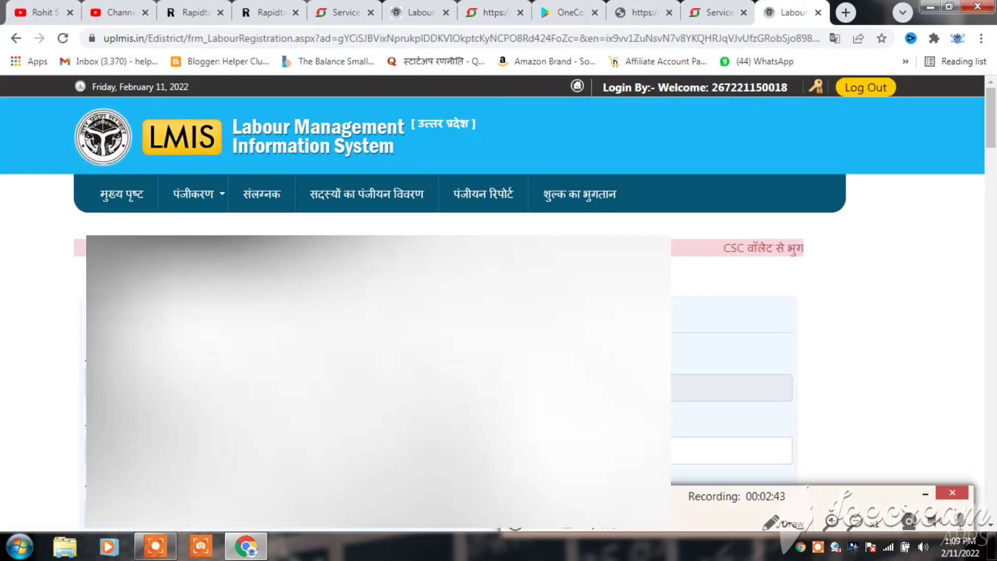
Step: Review the prefilled form, checking work-type, marital-status and caste dropdowns without changing them
scroll(966, 197, "down", 2)
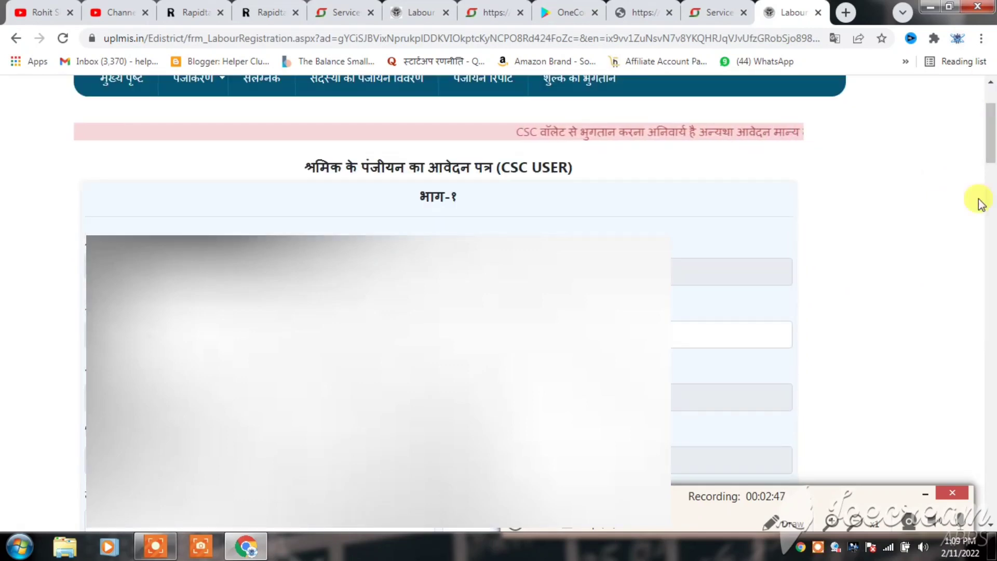
scroll(990, 189, "down", 3)
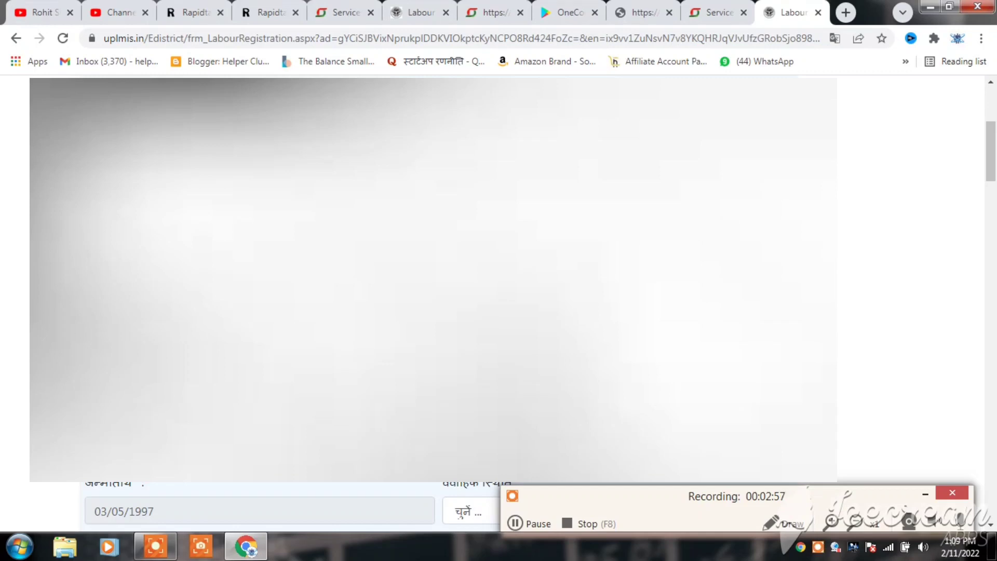
left_click_drag(989, 169, 983, 196)
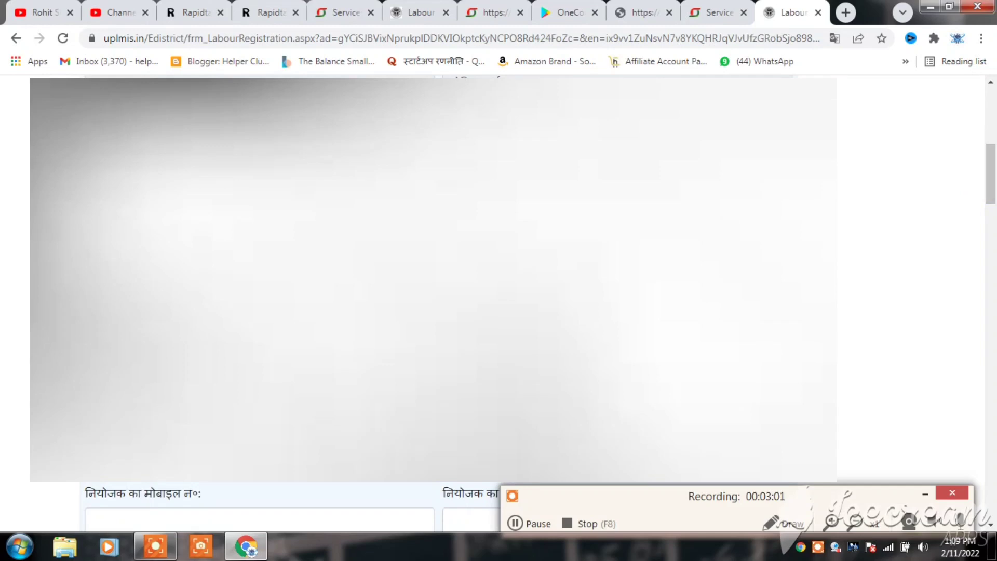
left_click(212, 274)
left_click(213, 272)
left_click_drag(992, 185, 993, 202)
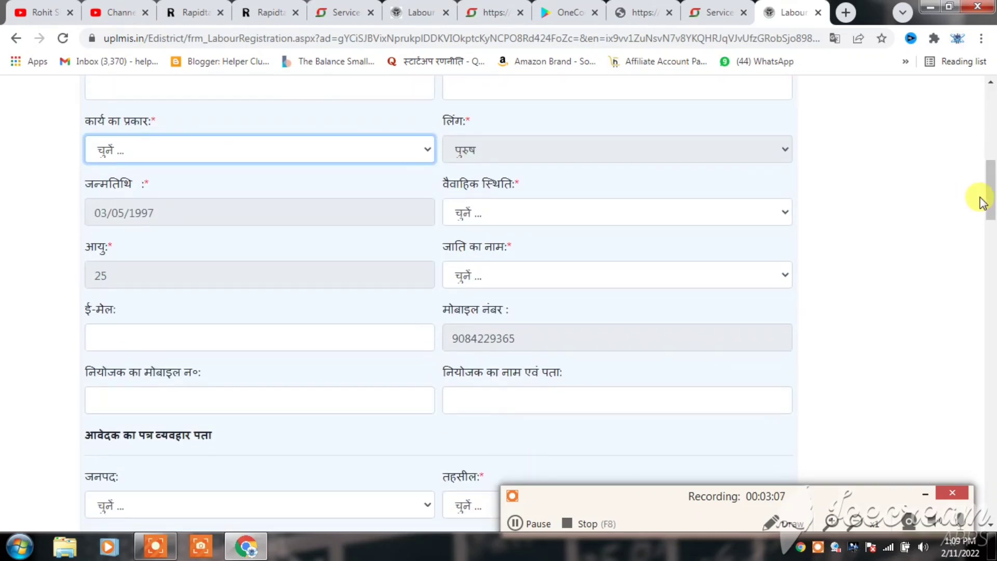
left_click(547, 219)
left_click(546, 217)
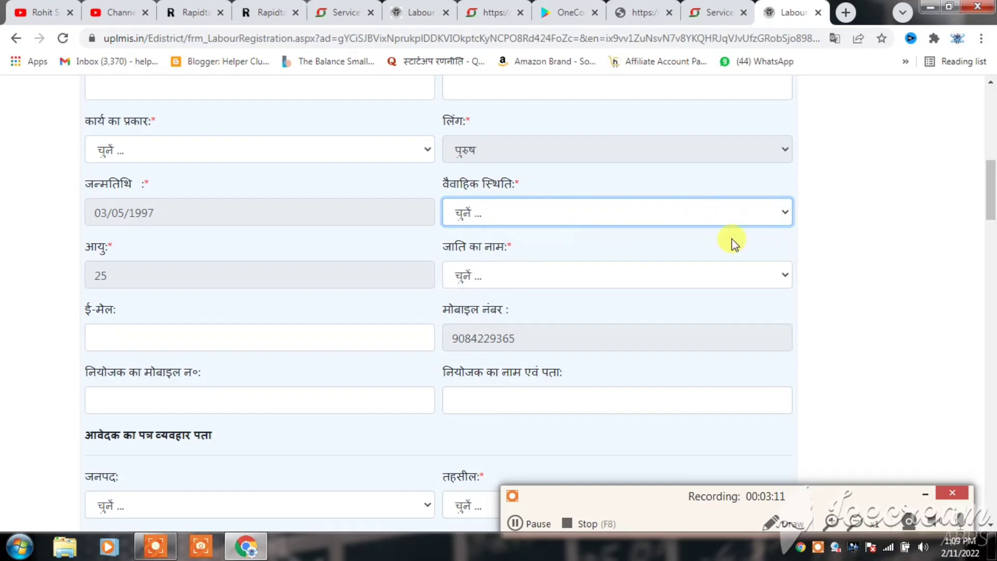
left_click(710, 275)
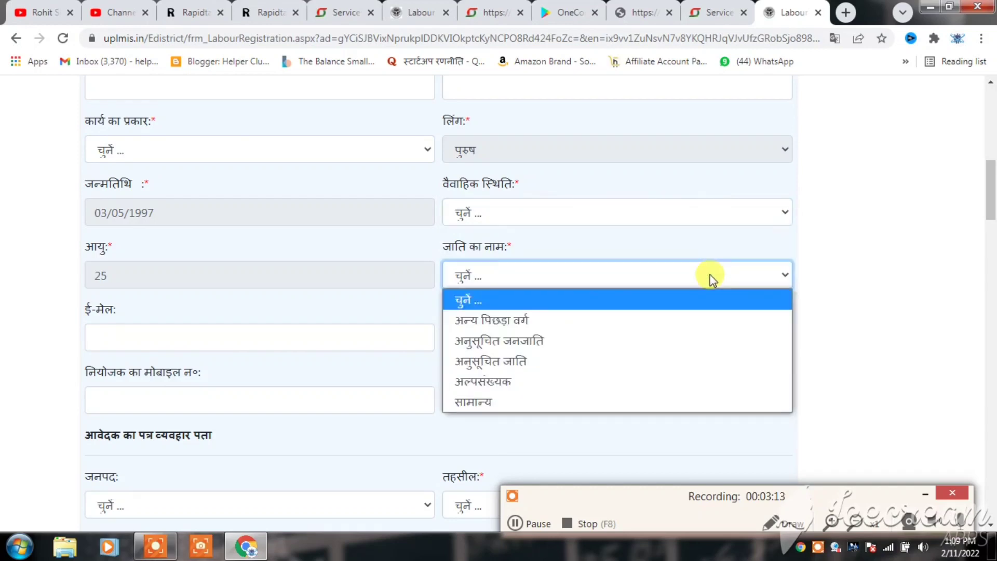
left_click(710, 275)
scroll(993, 192, "down", 3)
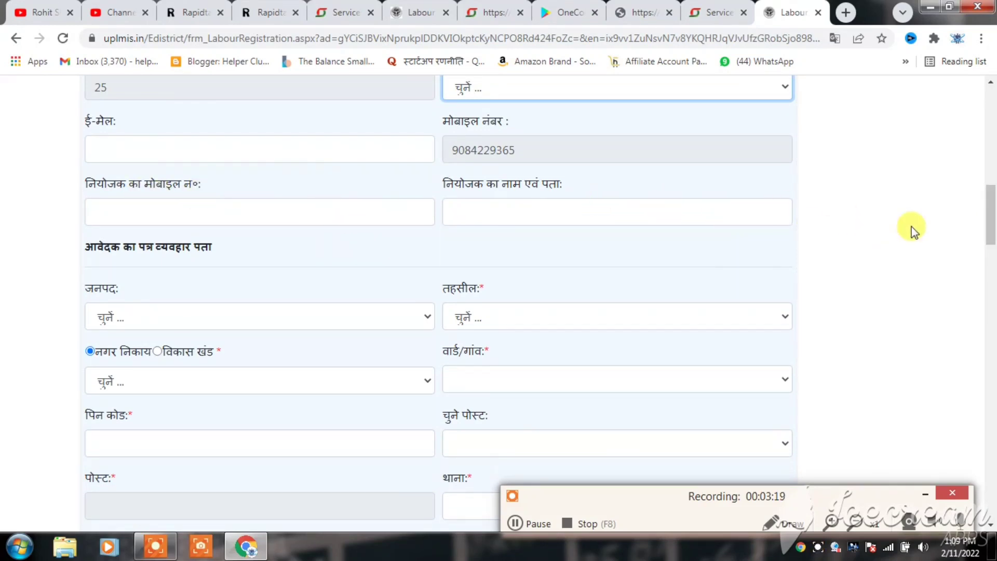
left_click_drag(991, 228, 991, 257)
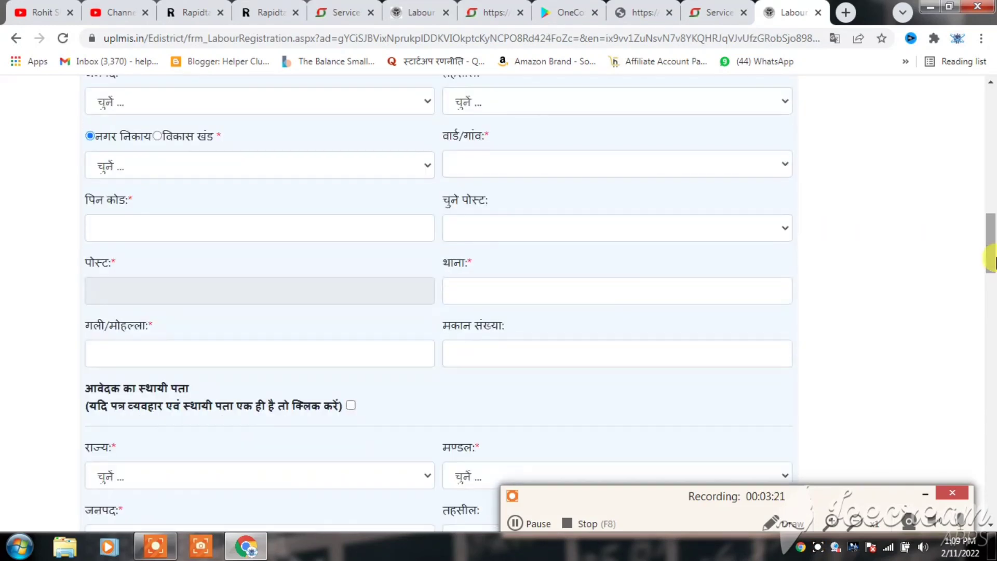
left_click(222, 97)
left_click(221, 99)
left_click(584, 101)
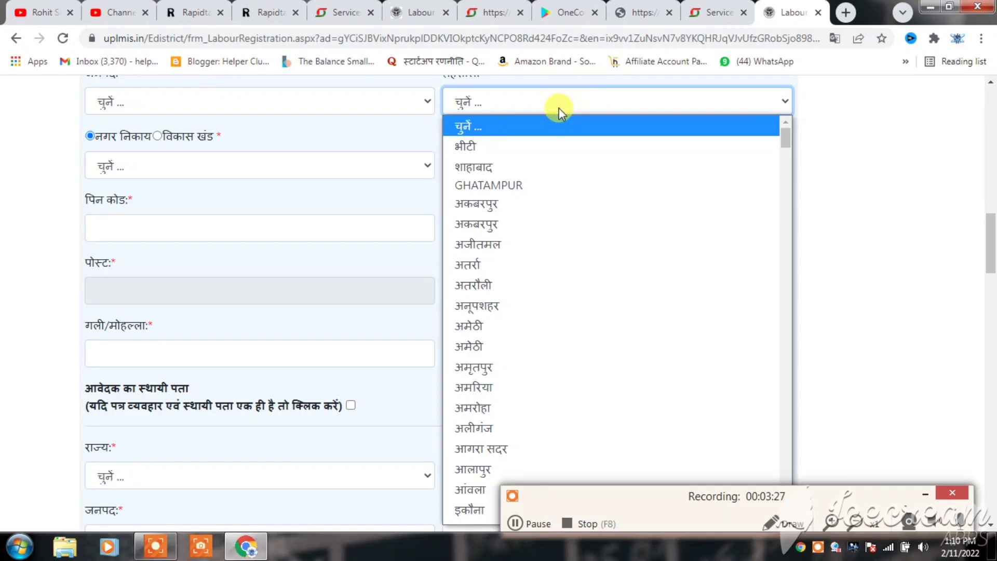
left_click(562, 101)
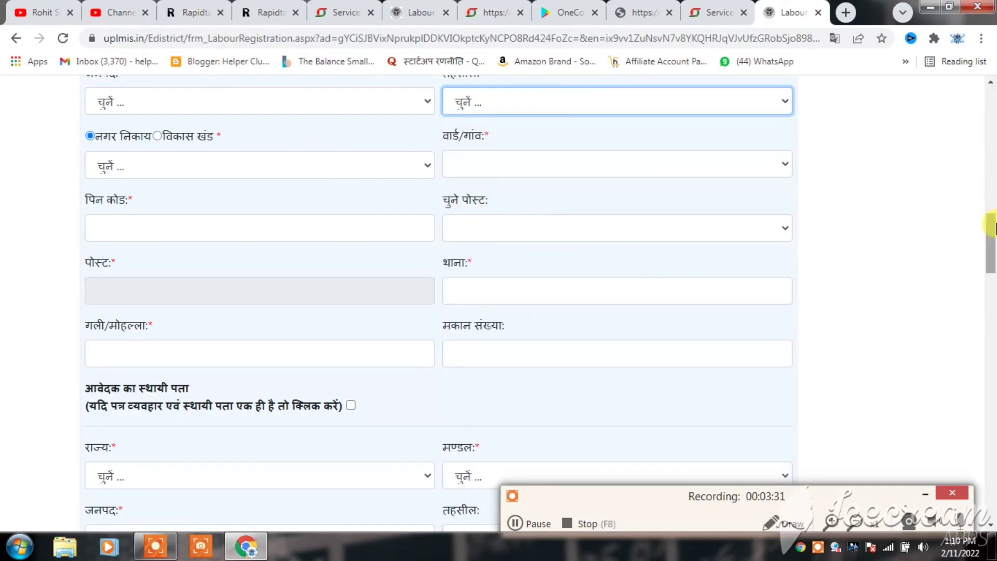
left_click_drag(991, 225, 991, 264)
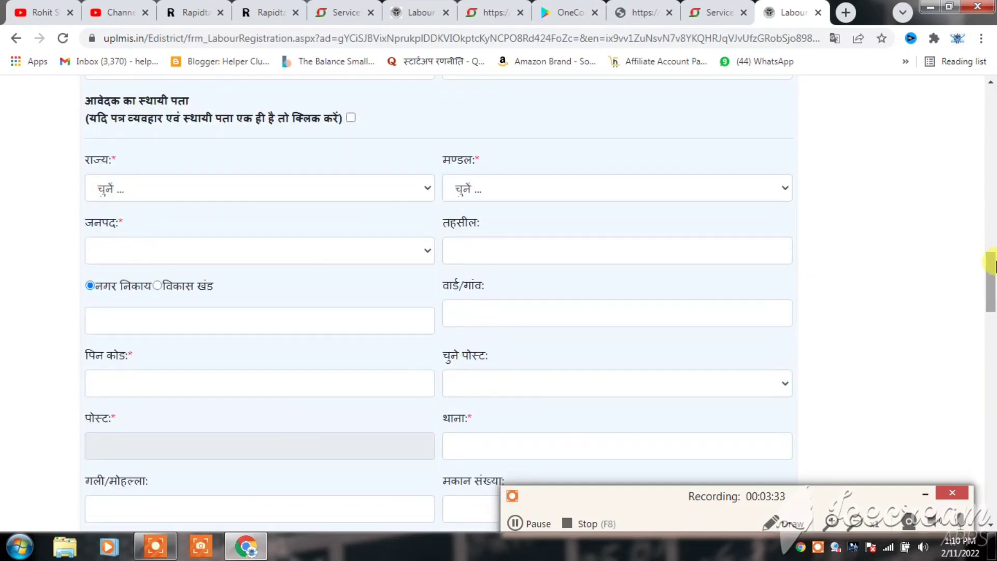
left_click_drag(992, 267, 991, 322)
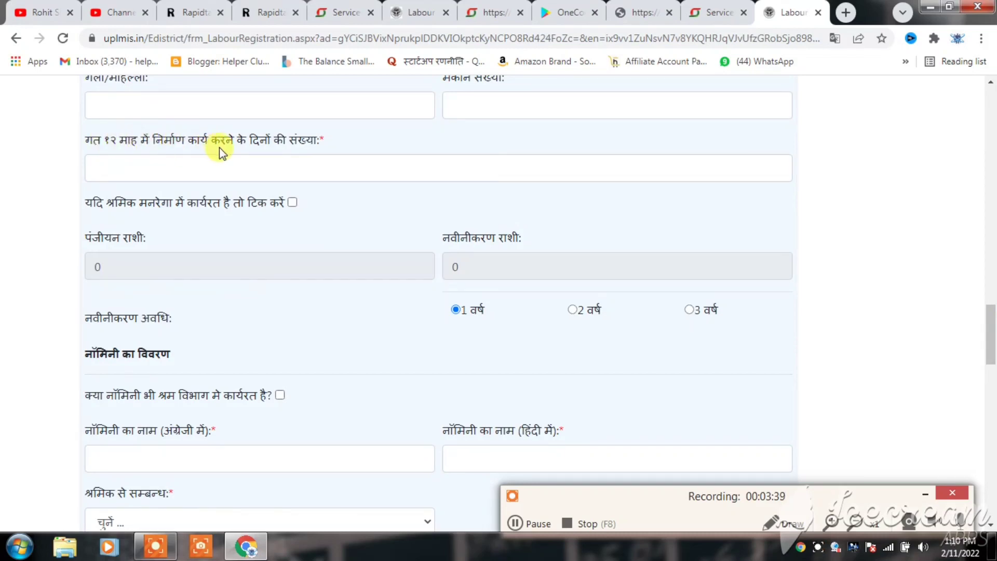
left_click_drag(991, 325, 992, 367)
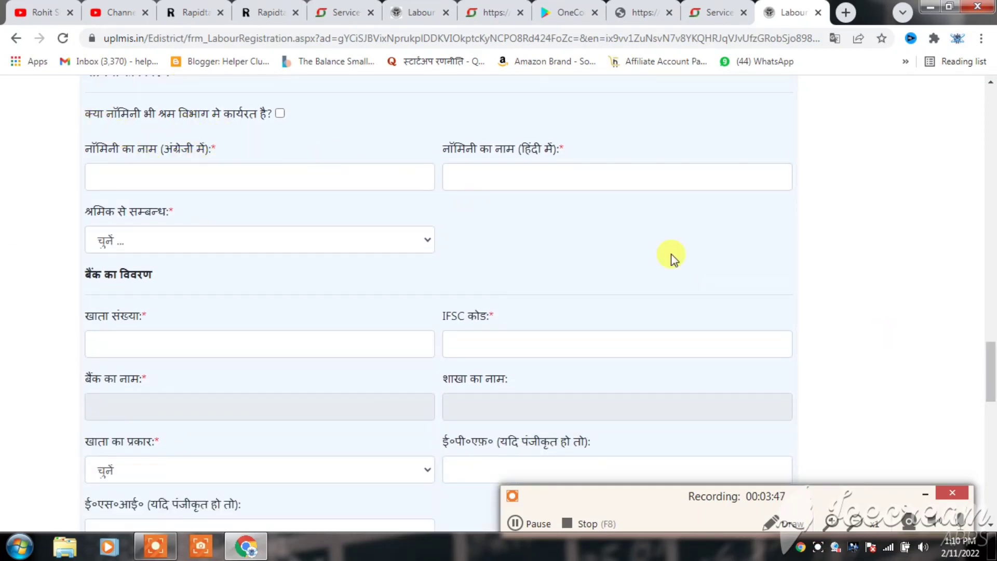
left_click_drag(992, 359, 992, 387)
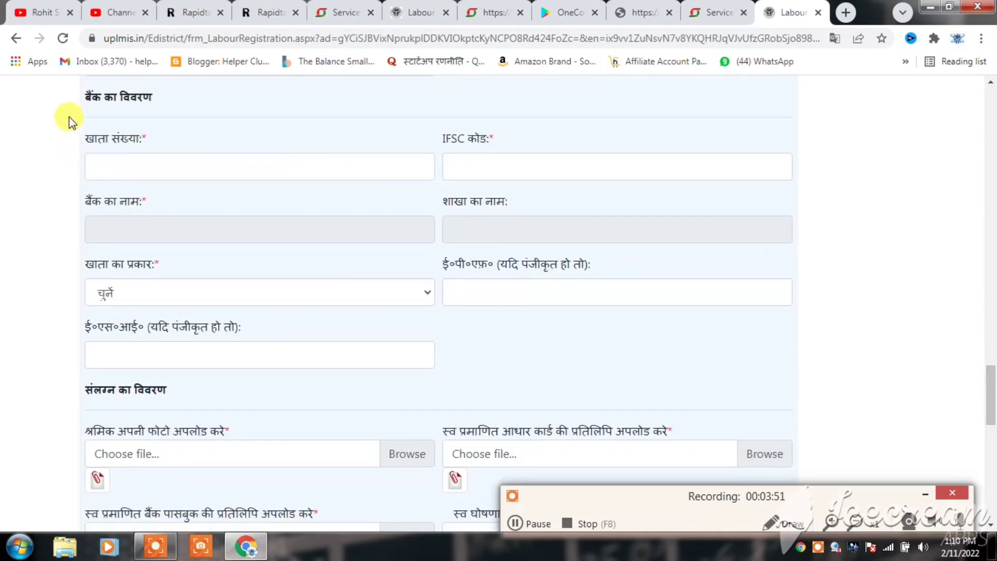
left_click_drag(83, 98, 125, 96)
left_click_drag(70, 138, 333, 136)
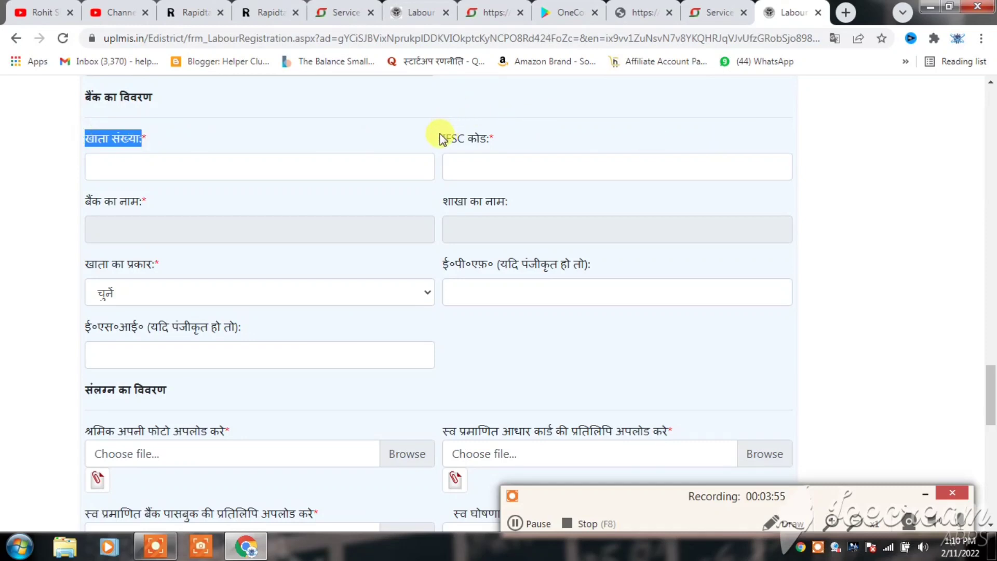
left_click_drag(440, 139, 500, 140)
left_click_drag(86, 201, 344, 234)
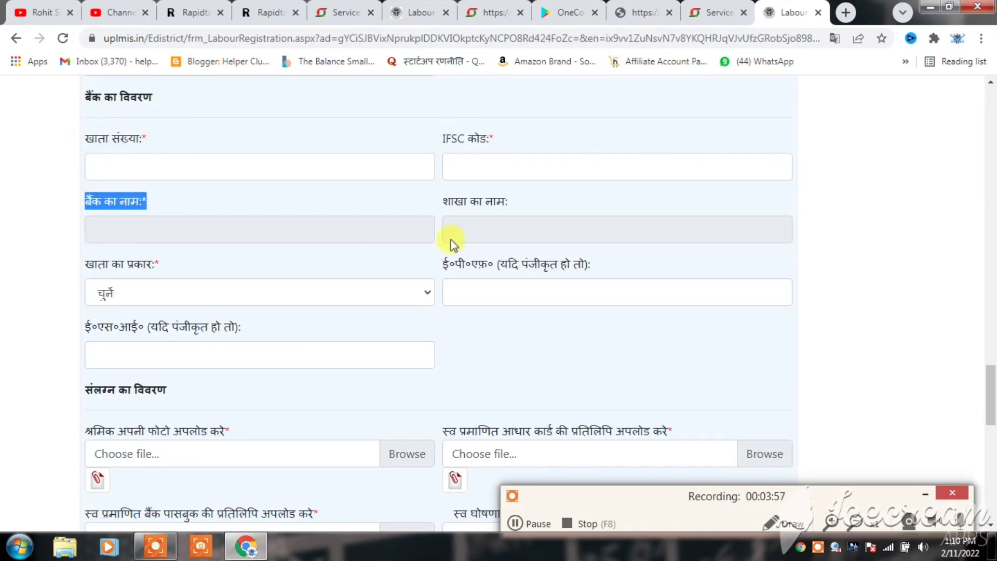
left_click_drag(429, 201, 498, 216)
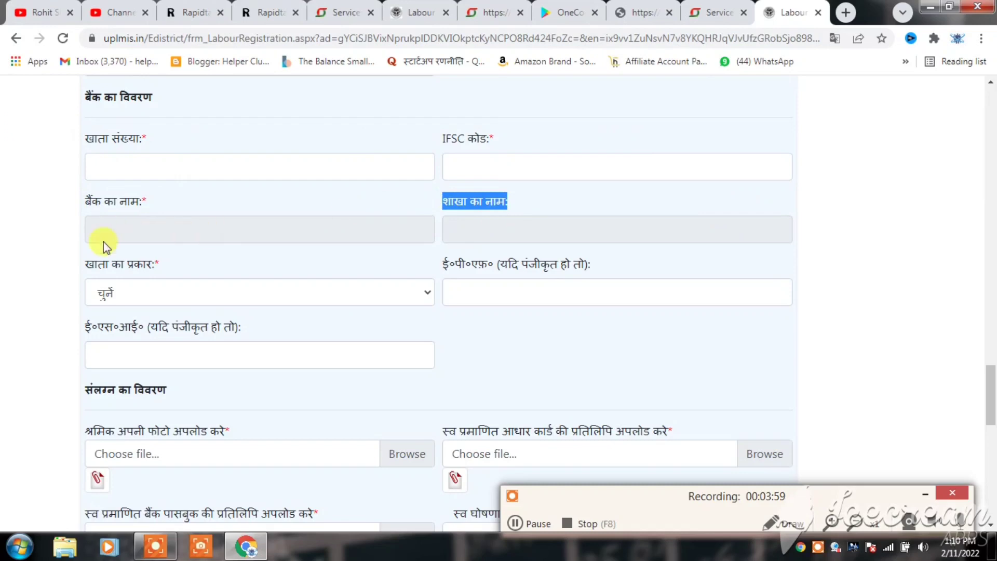
left_click_drag(87, 263, 155, 268)
left_click(177, 258)
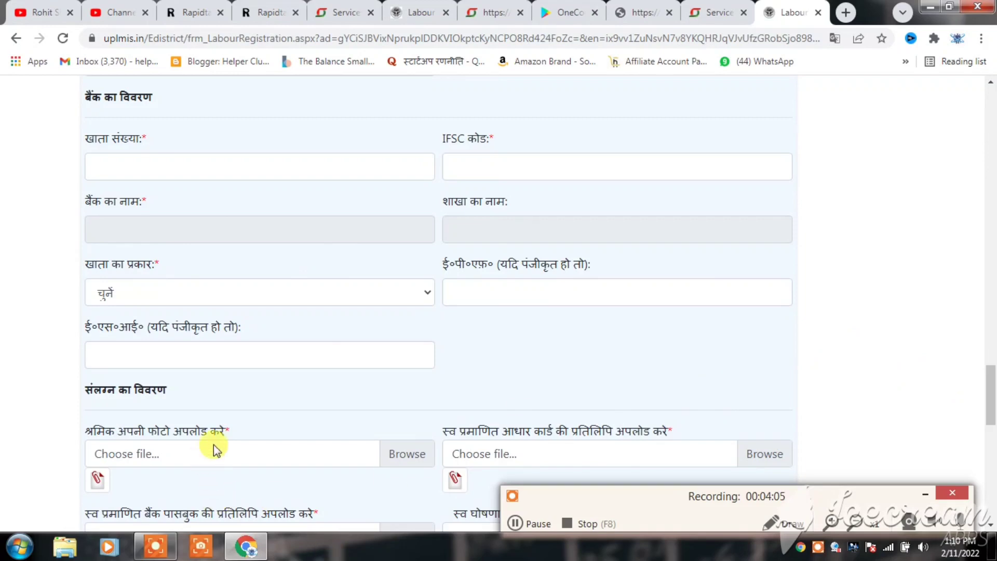
Step: Scroll past the attachments to the family-member section and declaration checkboxes
scroll(991, 409, "down", 3)
scroll(992, 409, "down", 2)
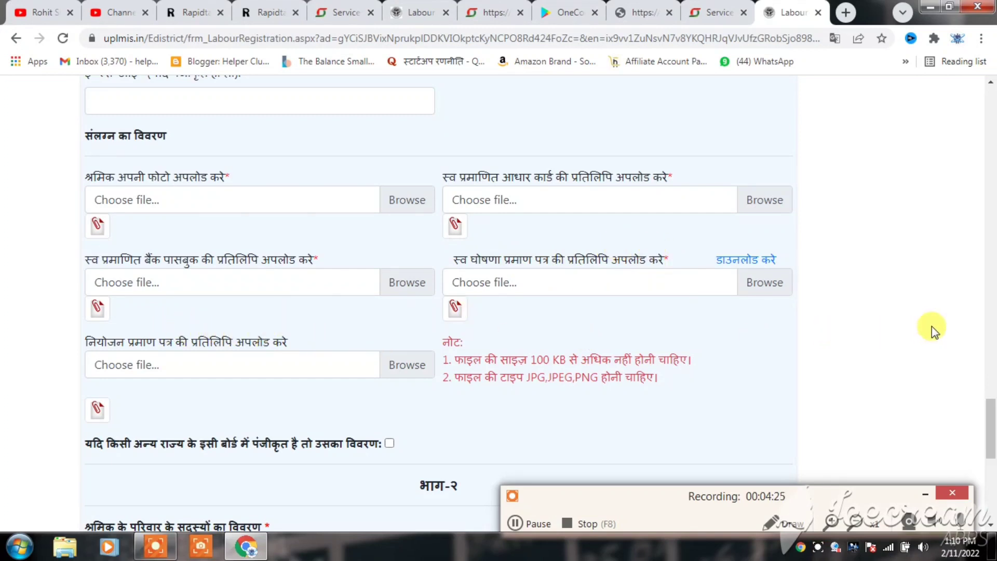
left_click_drag(992, 440, 992, 481)
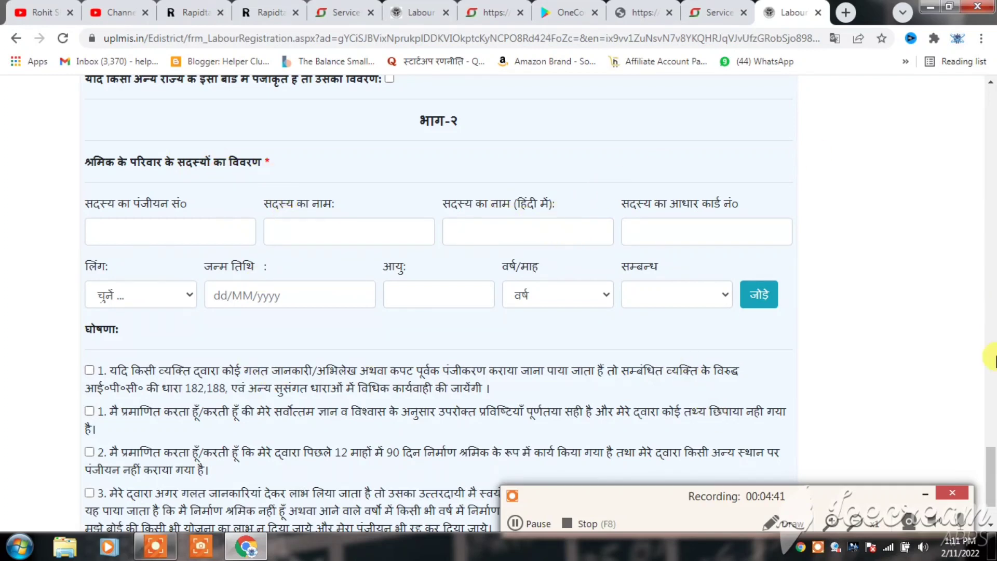
scroll(990, 483, "down", 2)
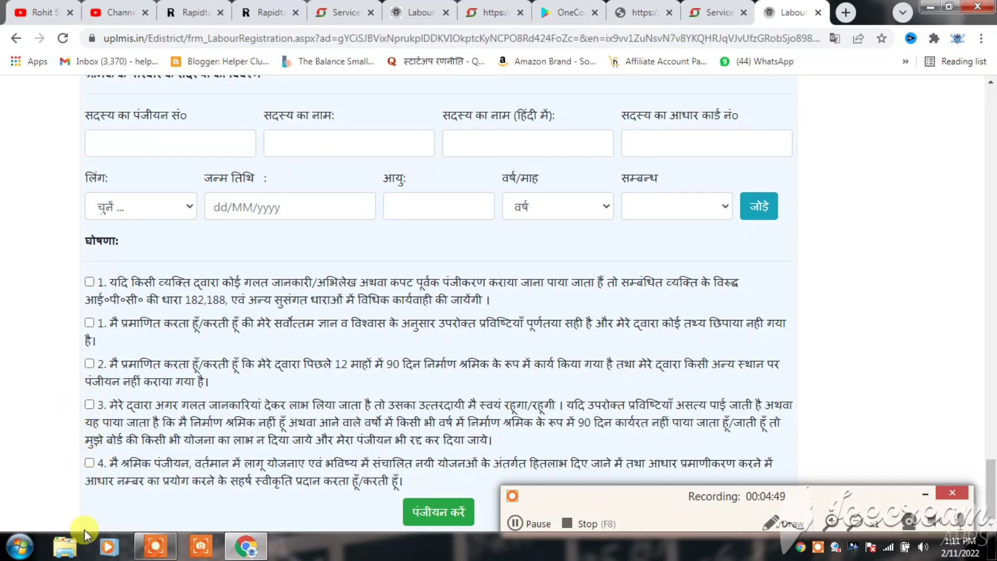
left_click(516, 522)
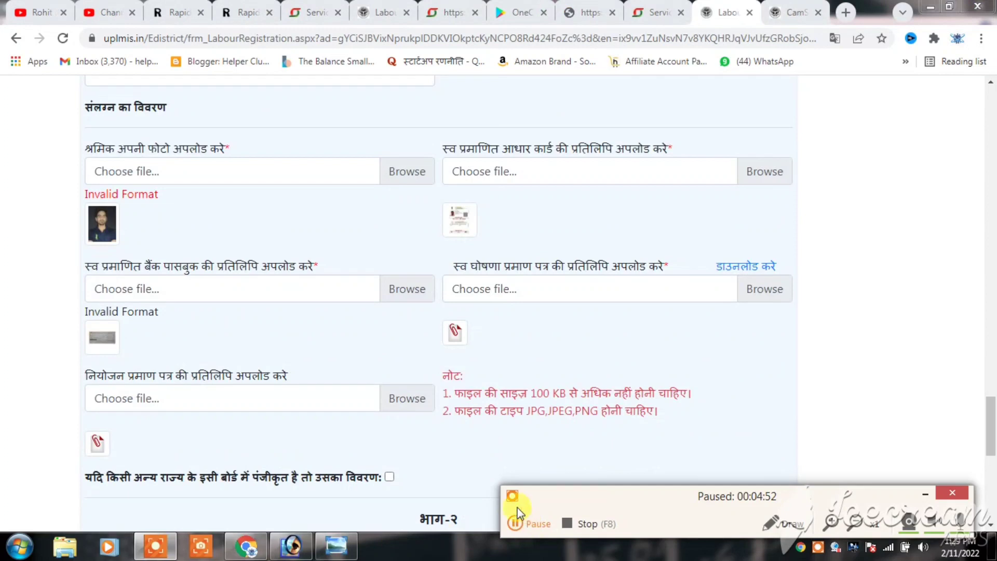
left_click(516, 522)
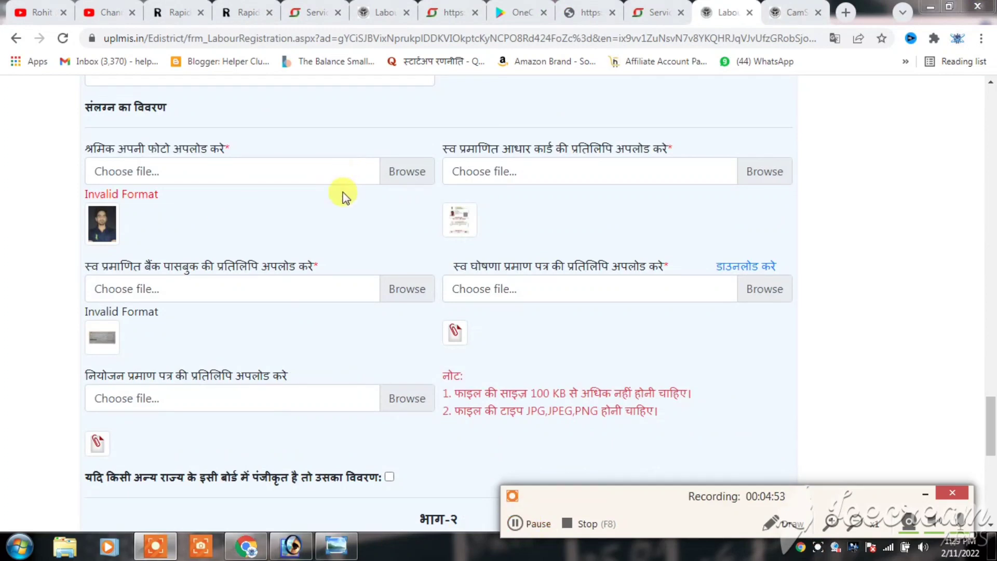
Step: Open and read the blank self-declaration certificate PDF, then return to the Labour form
left_click(729, 265)
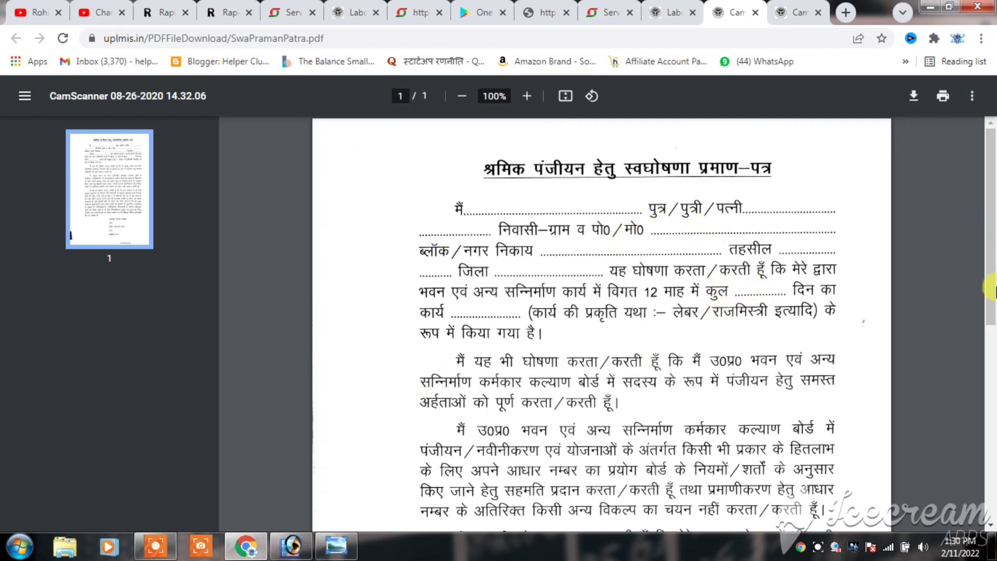
left_click_drag(992, 269, 992, 459)
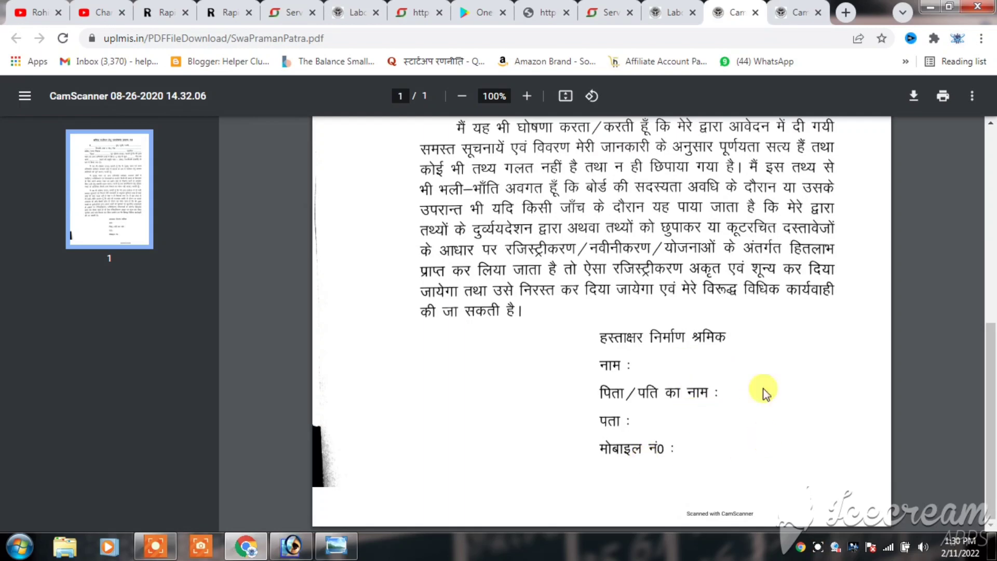
left_click(660, 7)
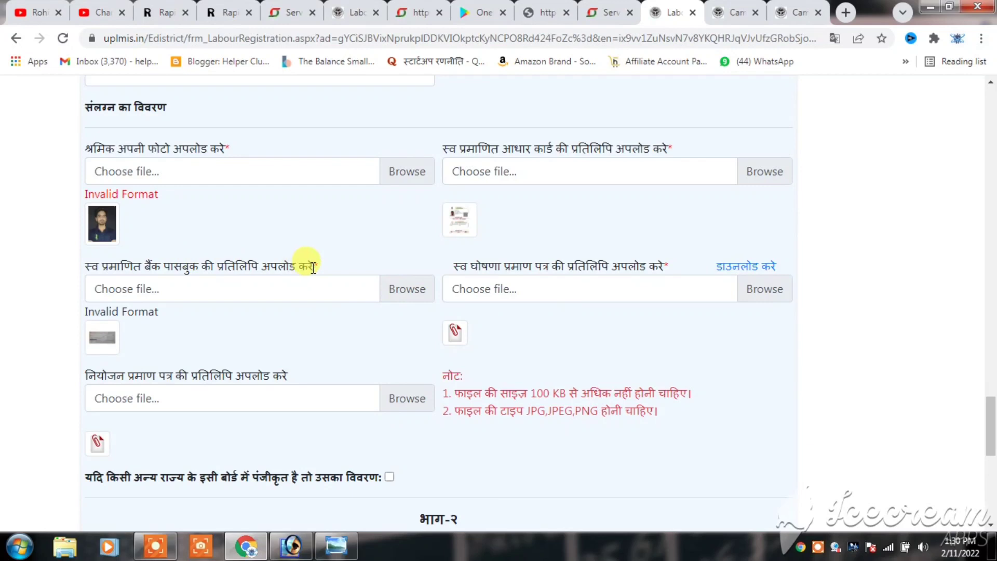
Step: Attach the cheque WhatsApp image as the bank passbook copy
left_click(408, 294)
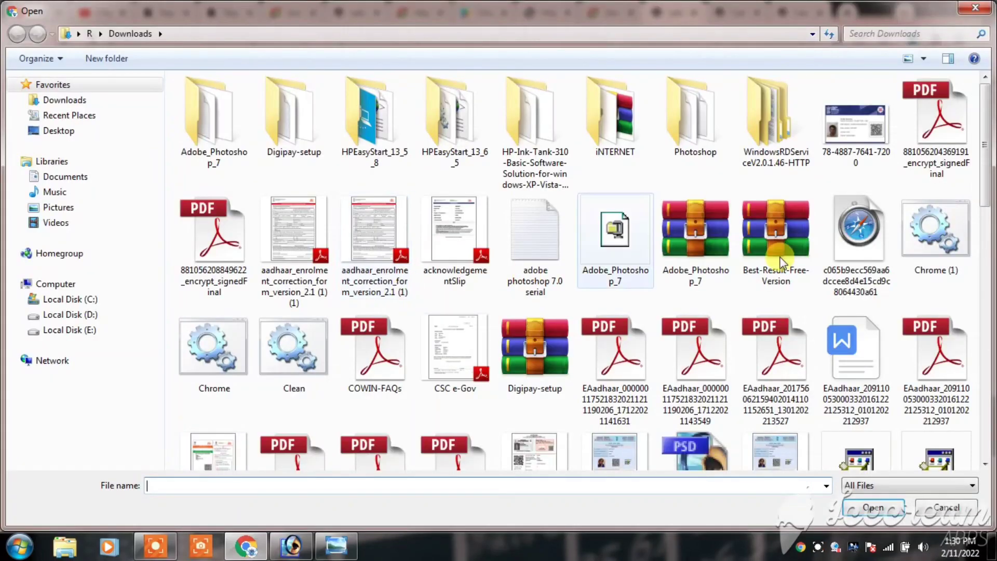
left_click_drag(987, 179, 995, 394)
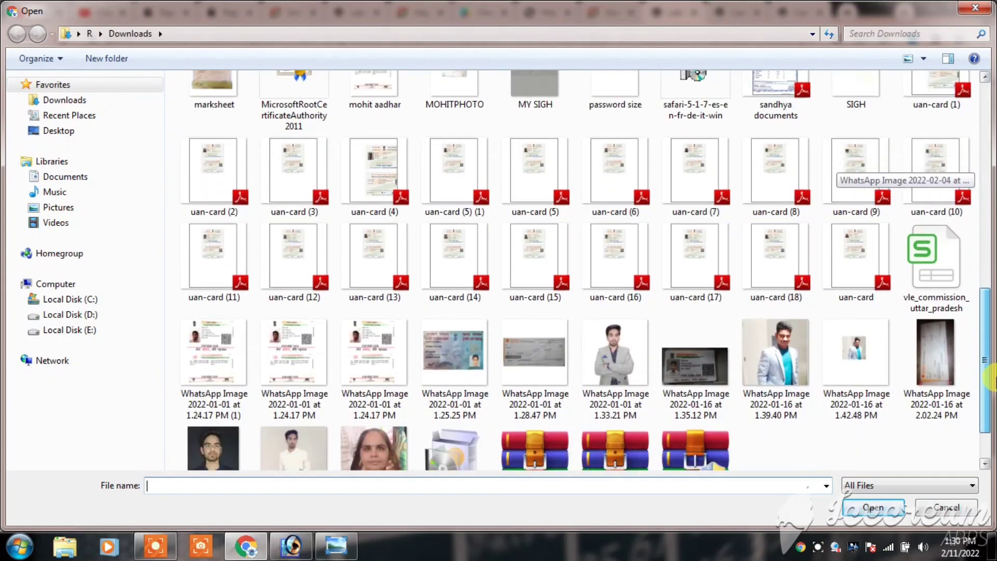
left_click(527, 383)
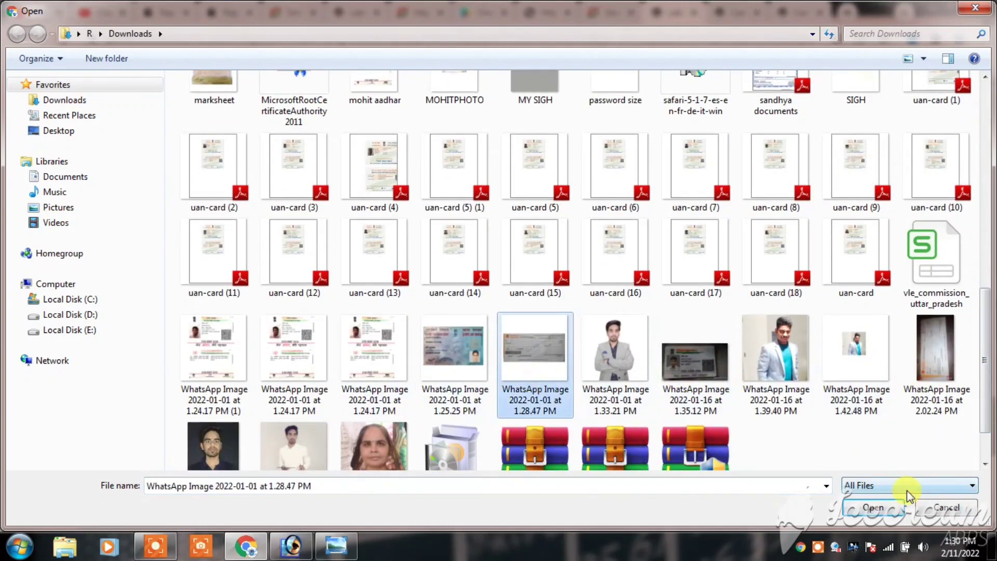
left_click(878, 508)
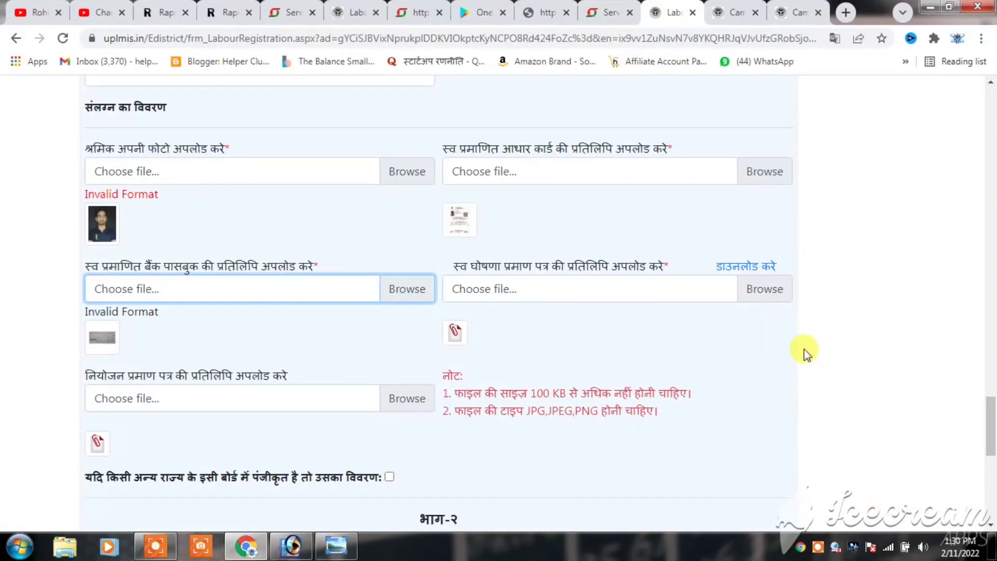
Step: Find LABOUR CARD on the Desktop and attach it as the self-declaration copy
left_click(783, 294)
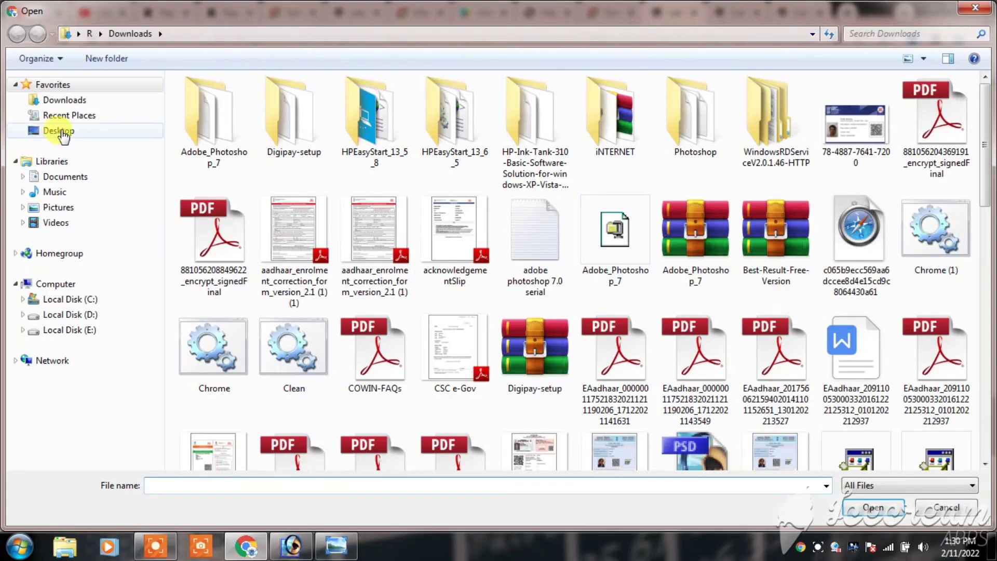
left_click(58, 131)
left_click(879, 33)
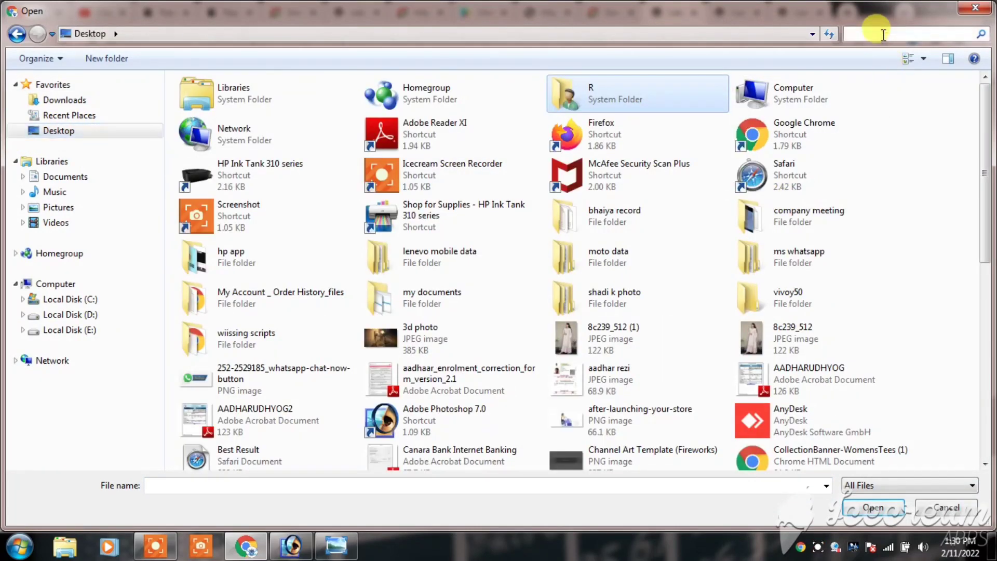
type("LA")
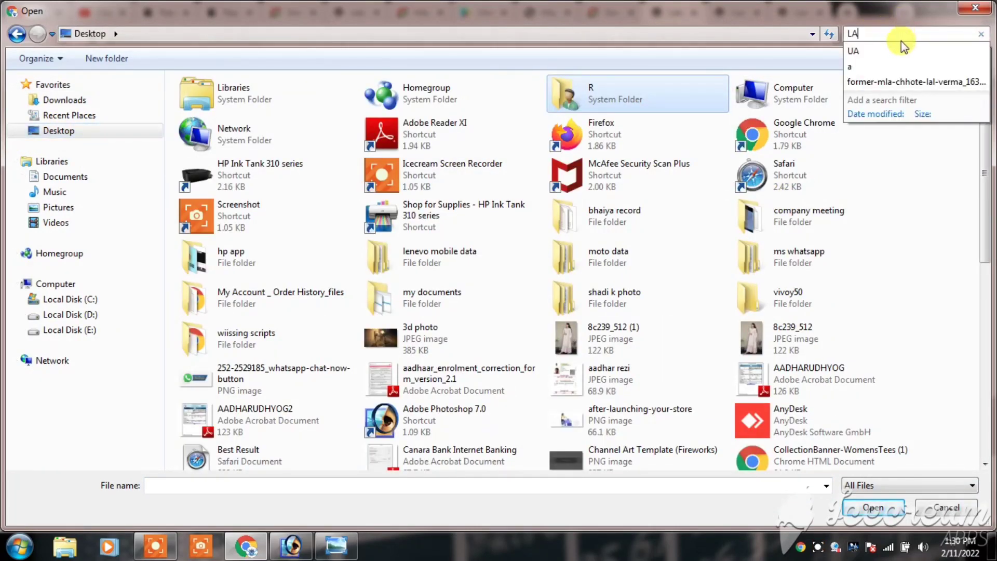
key("Return")
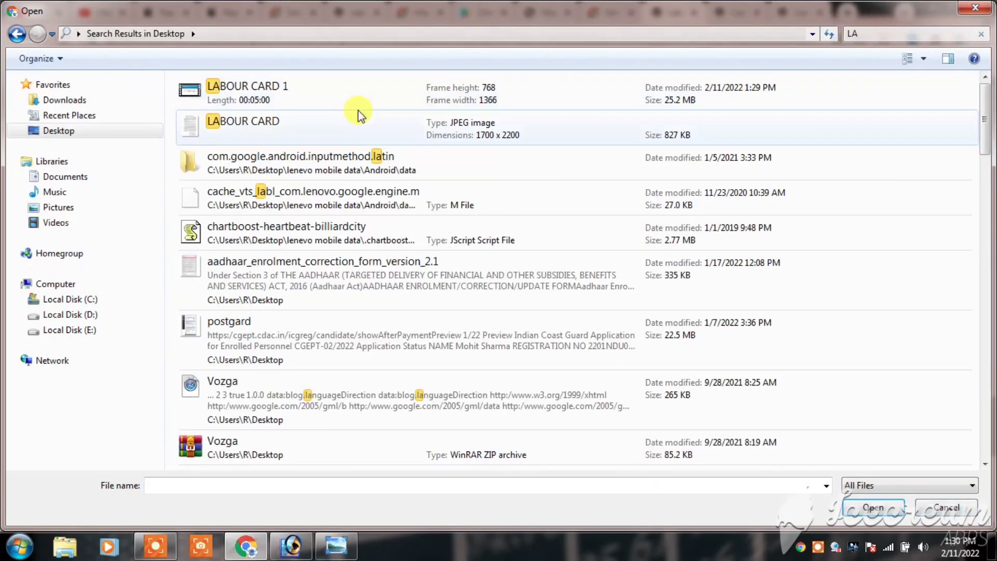
left_click(345, 124)
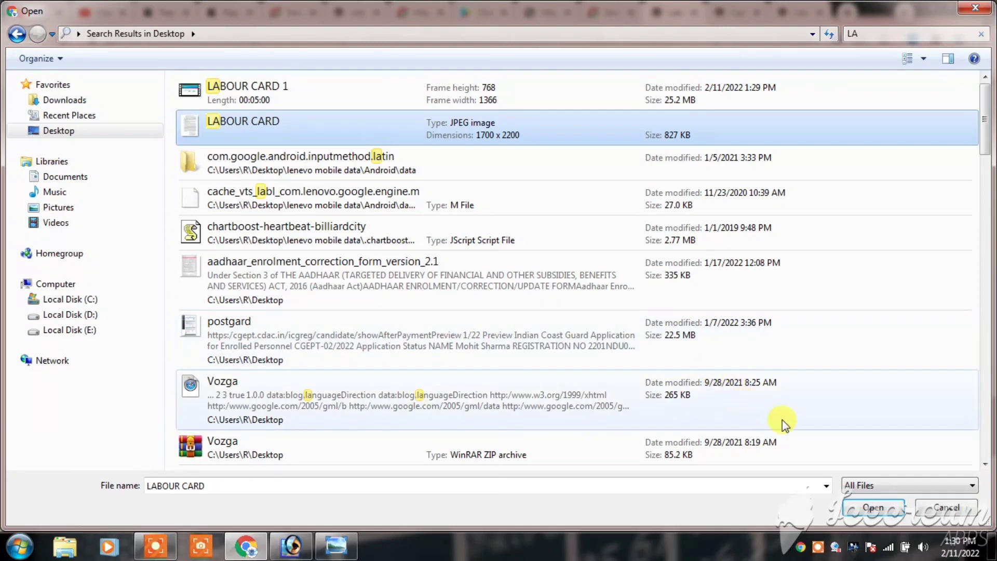
left_click(866, 501)
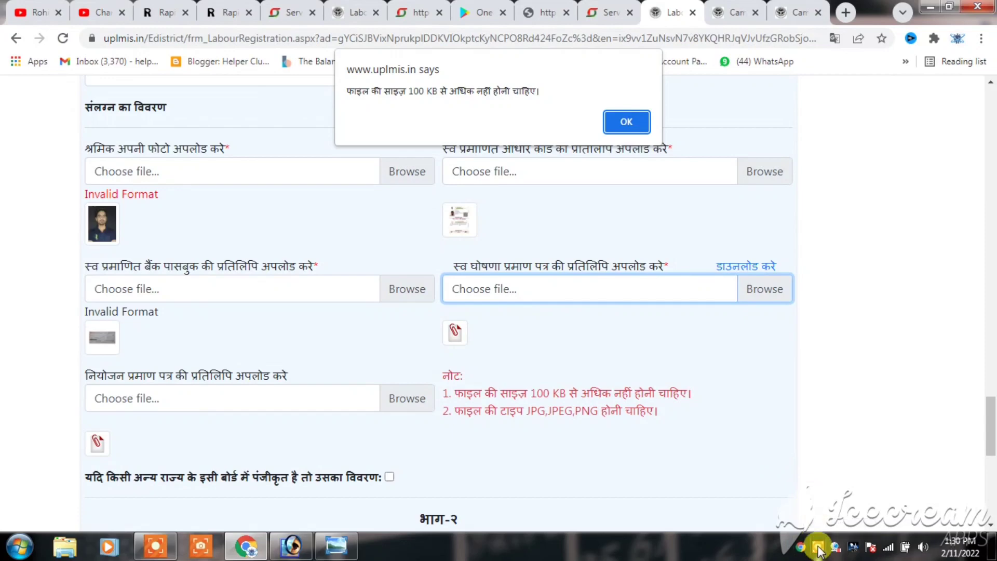
left_click(792, 544)
Step: Dismiss the 100 KB size alert and tick all five declaration statements
left_click(515, 524)
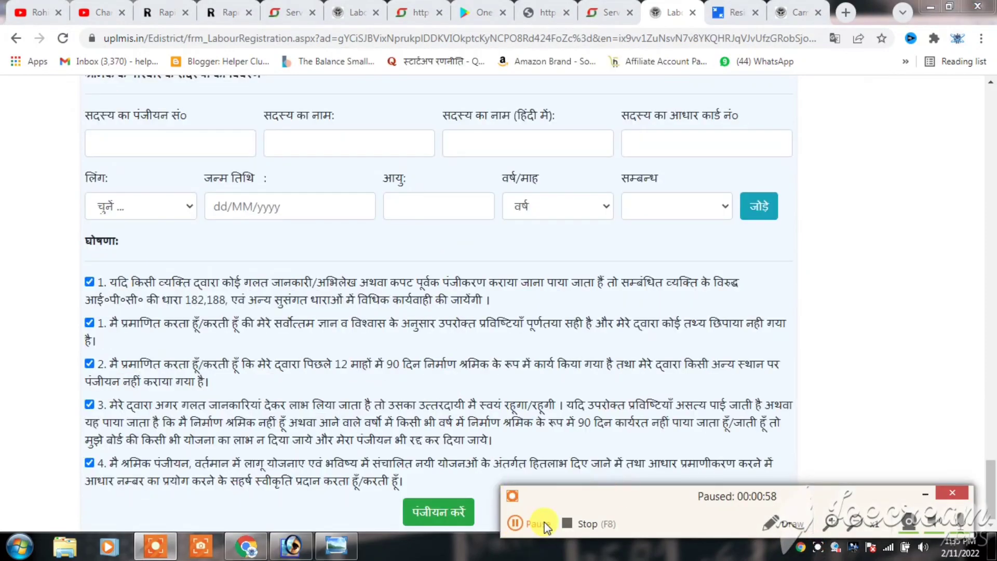
left_click(516, 520)
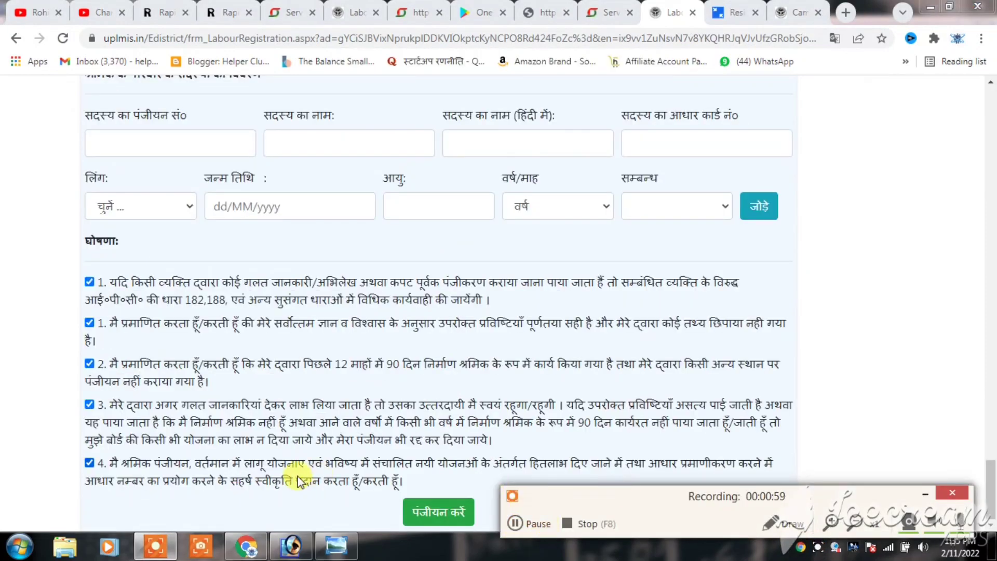
left_click(925, 494)
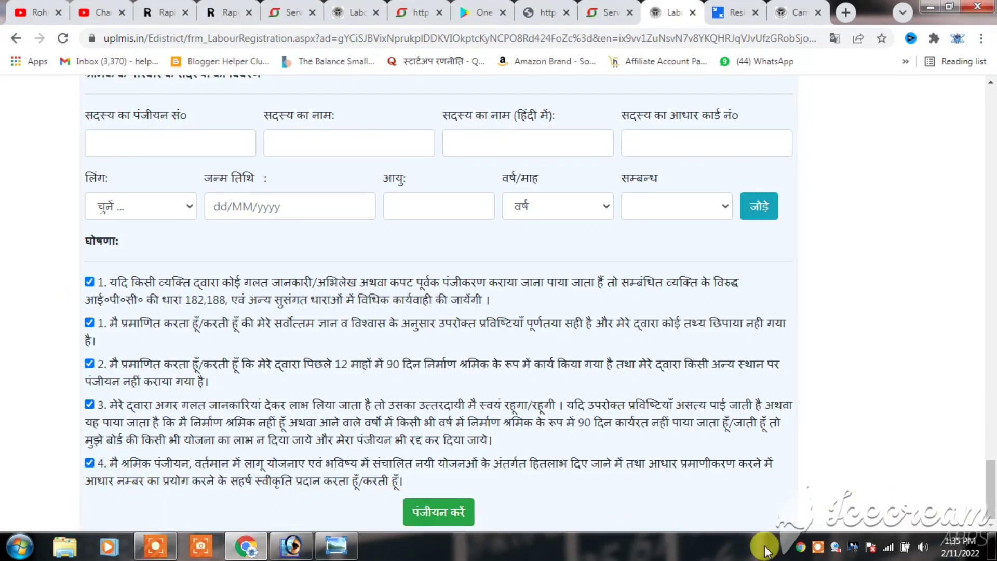
left_click(817, 545)
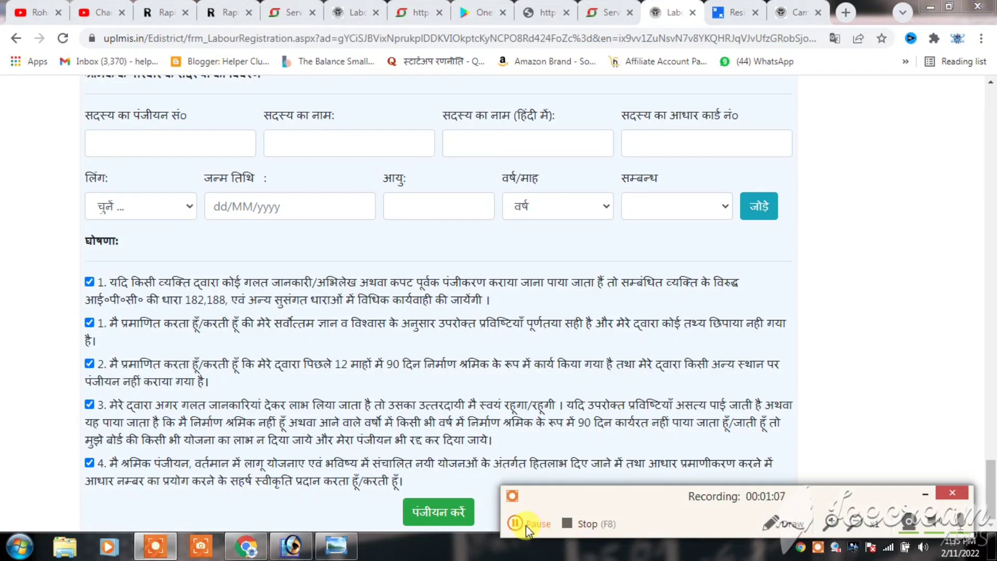